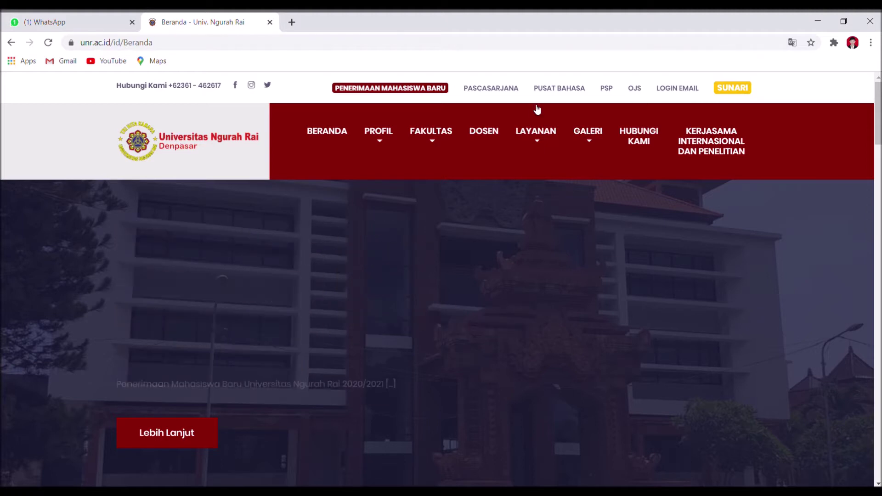
Log in to SUNARI with the saved student username and expand the Pembayaran menu
left_click(725, 92)
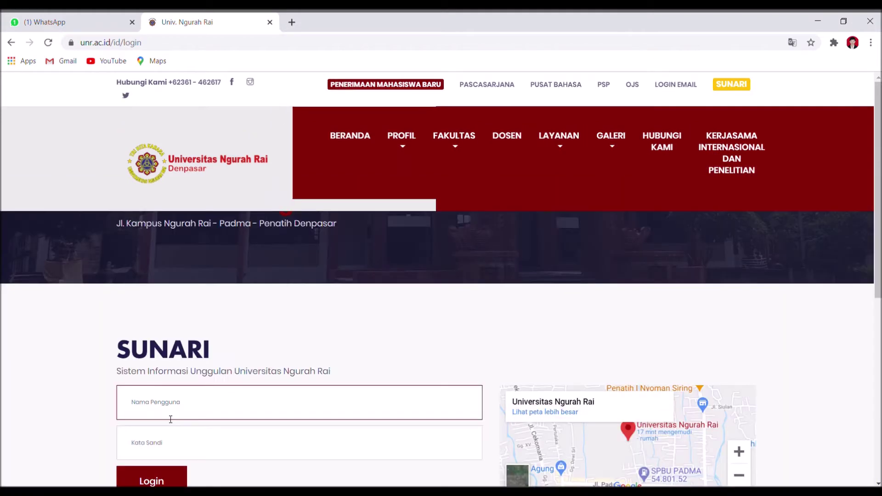
left_click(167, 432)
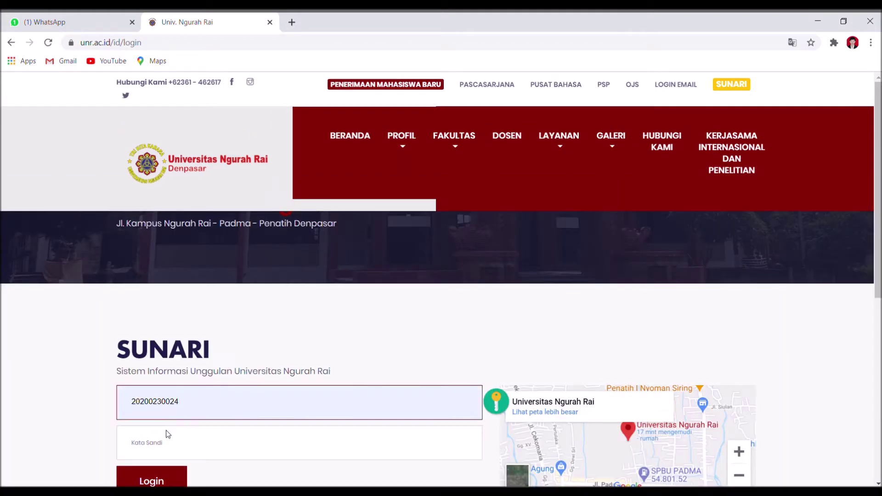
key("Return")
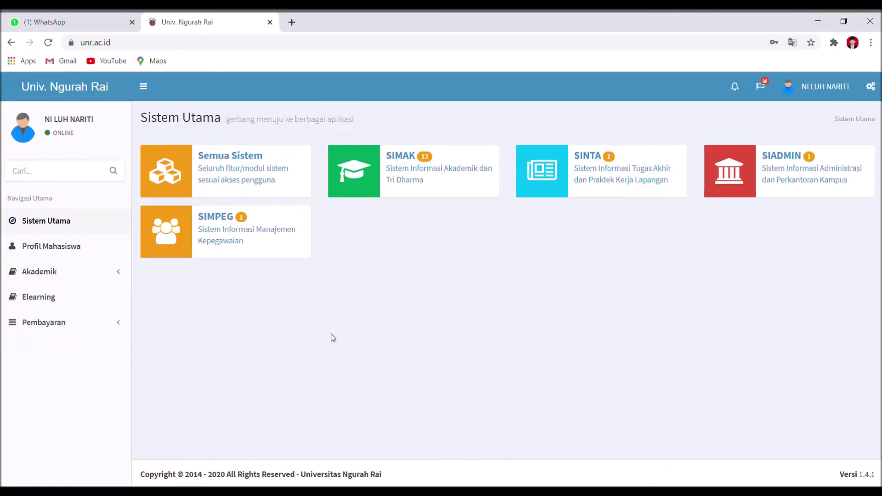
left_click(122, 324)
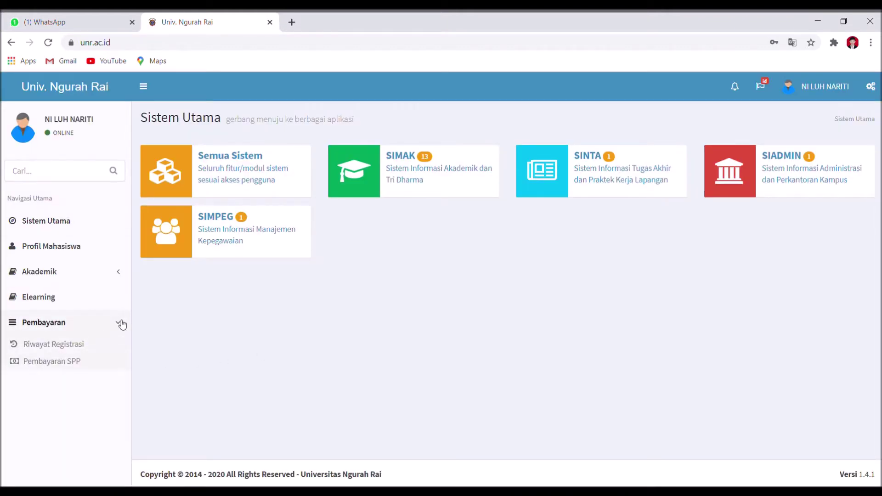
Check the Pembayaran SPP page, then open Akademik > Kartu Rencana Studi for 2020/2021 Ganjil
left_click(71, 364)
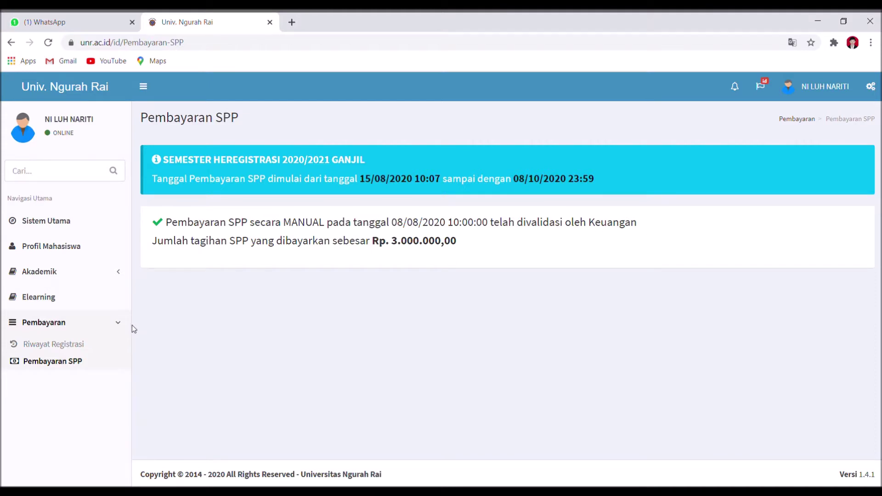
left_click(121, 273)
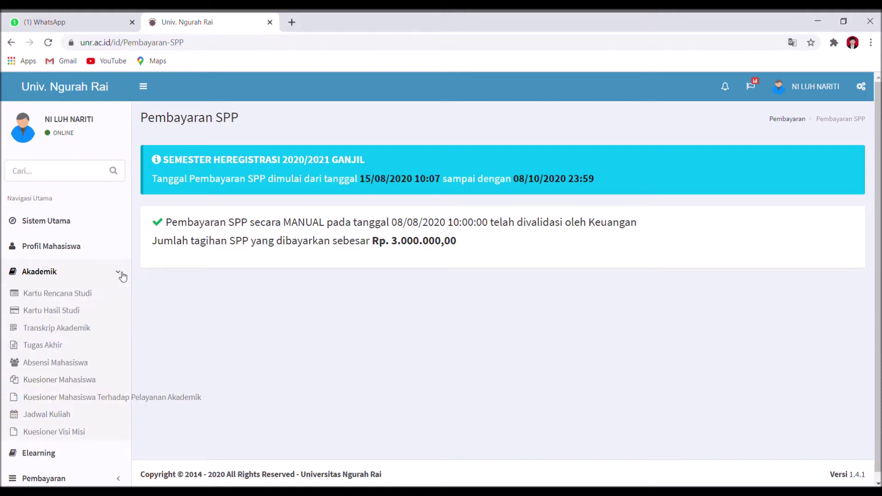
left_click(80, 303)
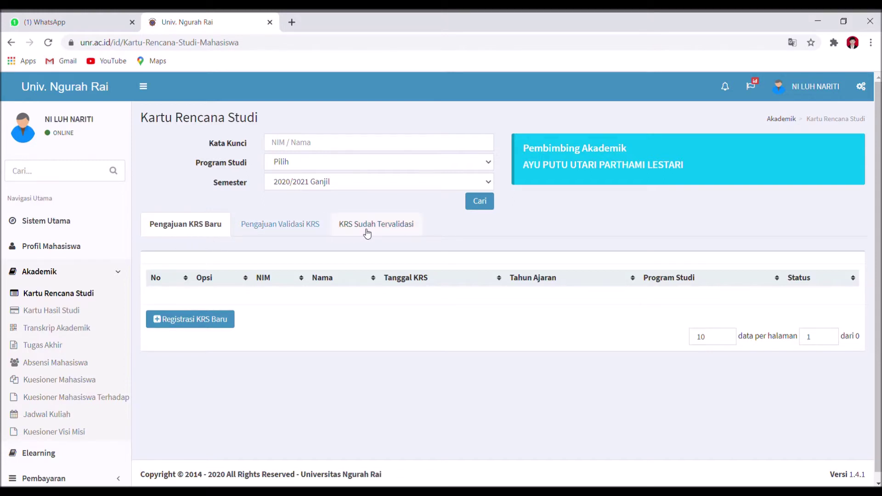
Start a new KRS registration and add AGAMA (KU001) in class ARS01
left_click(167, 324)
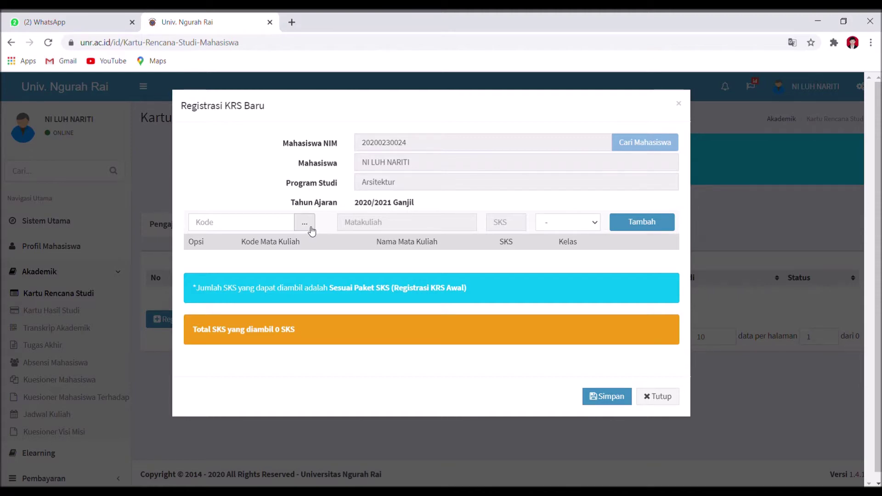
left_click(310, 227)
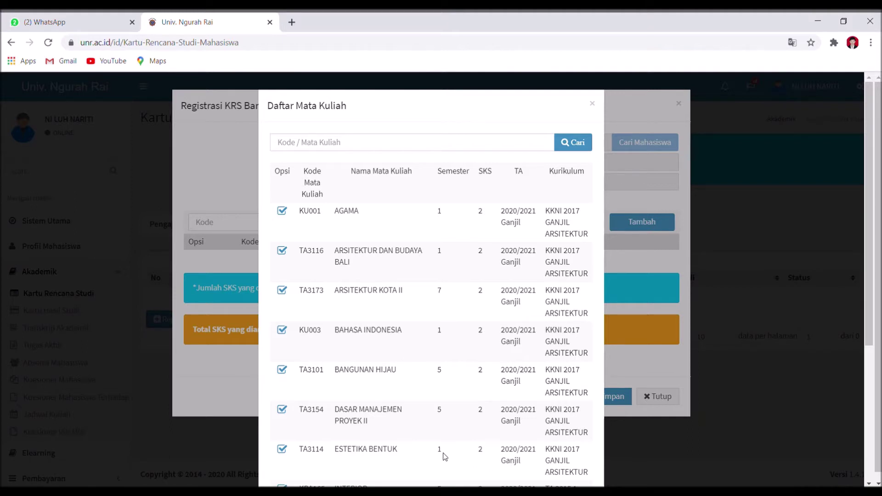
left_click(284, 211)
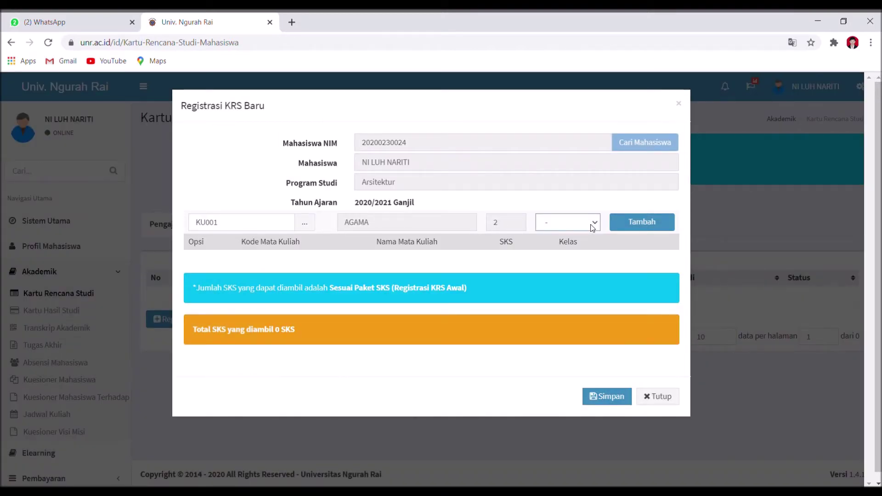
left_click(576, 242)
left_click(645, 221)
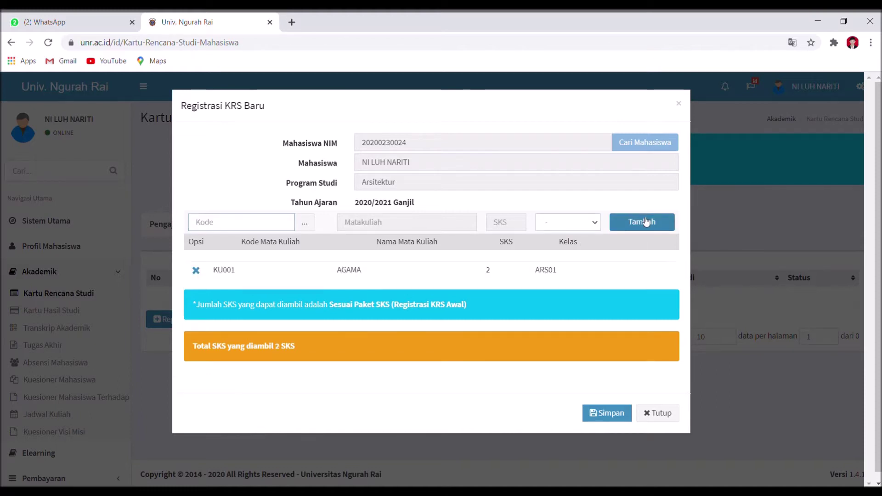
Add ARSITEKTUR DAN BUDAYA BALI (TA3116) in class ARS01, bringing the KRS to 4 SKS
left_click(310, 221)
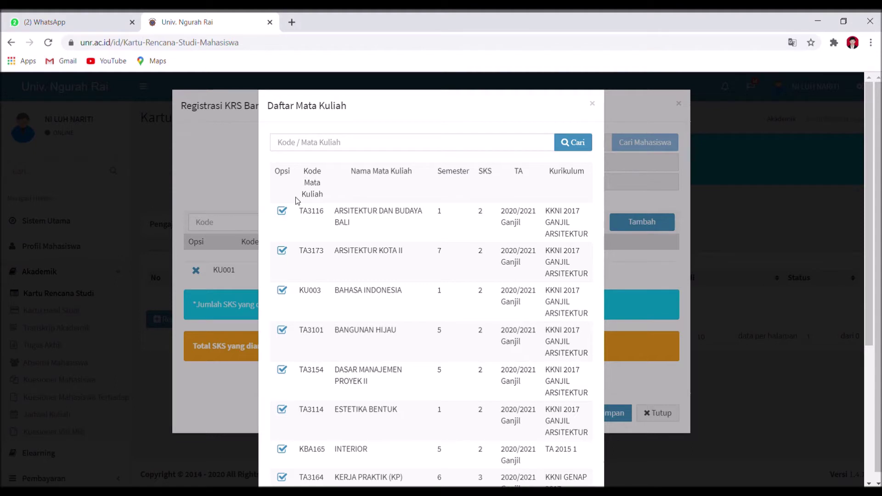
left_click(320, 150)
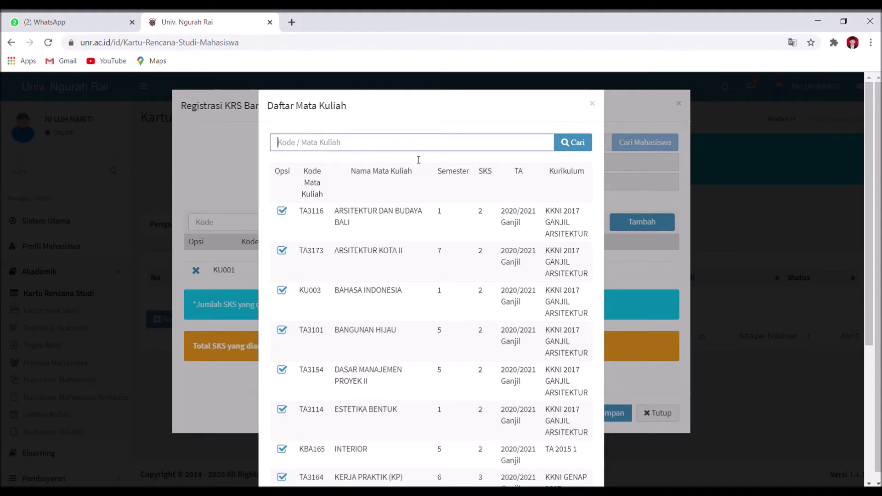
left_click(603, 347)
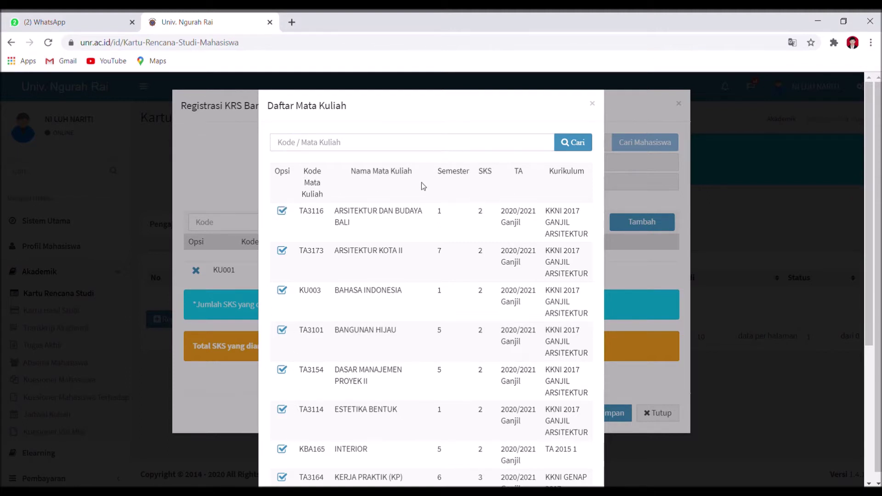
left_click(282, 211)
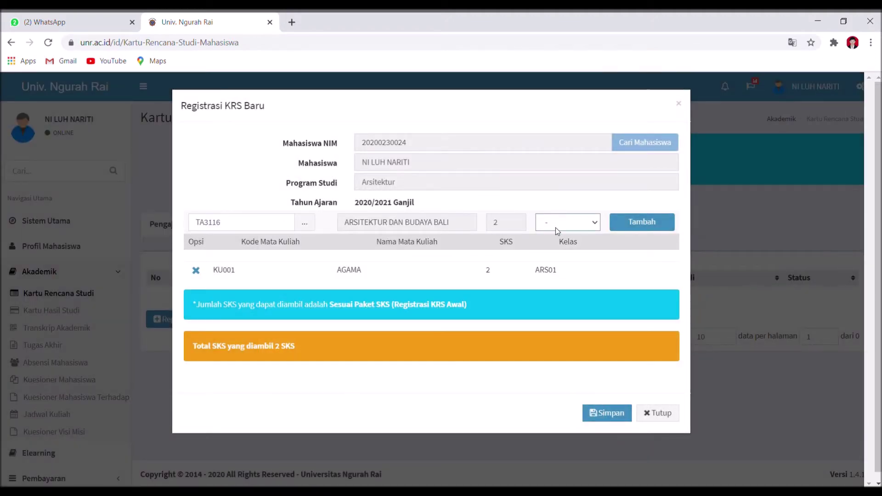
left_click(555, 247)
left_click(636, 225)
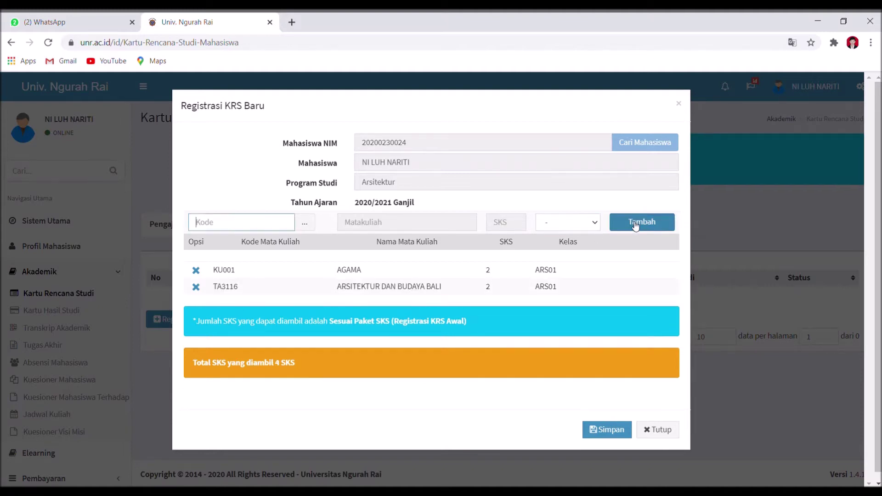
Add BAHASA INDONESIA (KU003), ESTETIKA BENTUK (TA3114) and KOMPUTER ARSITEKTUR (TA3113) in class ARS01, reaching 11 SKS
left_click(306, 228)
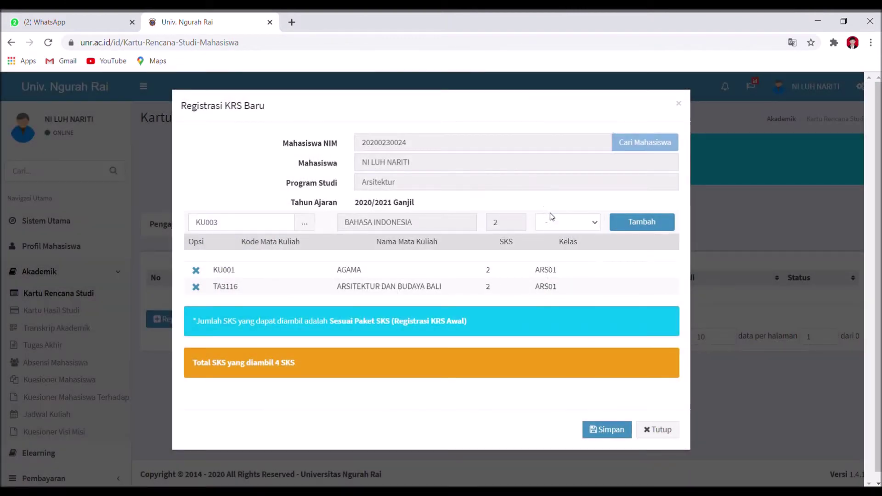
left_click(552, 246)
left_click(638, 224)
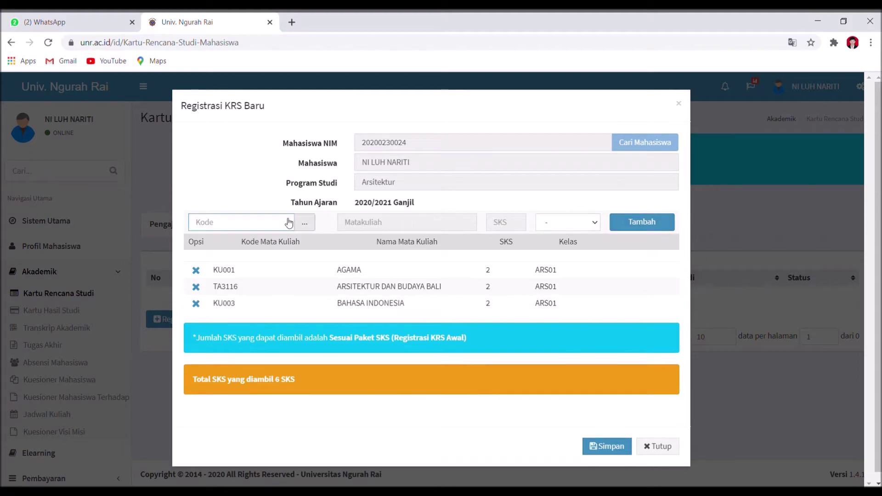
left_click(305, 223)
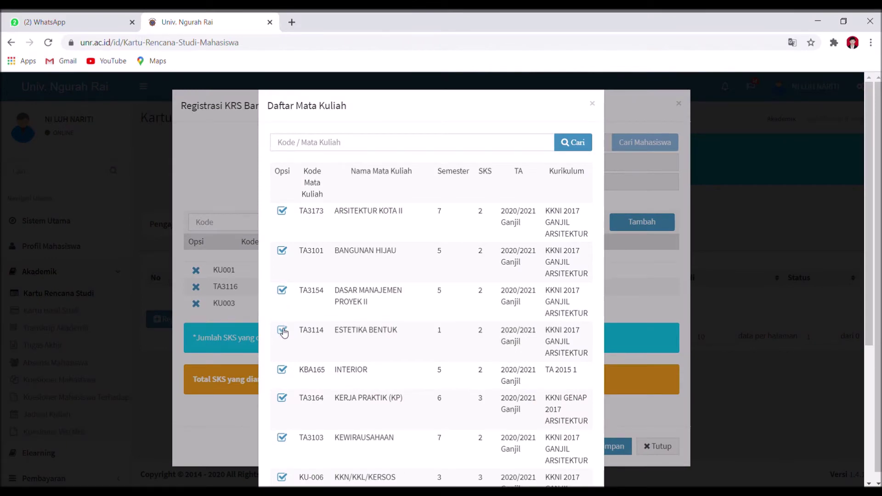
left_click(283, 331)
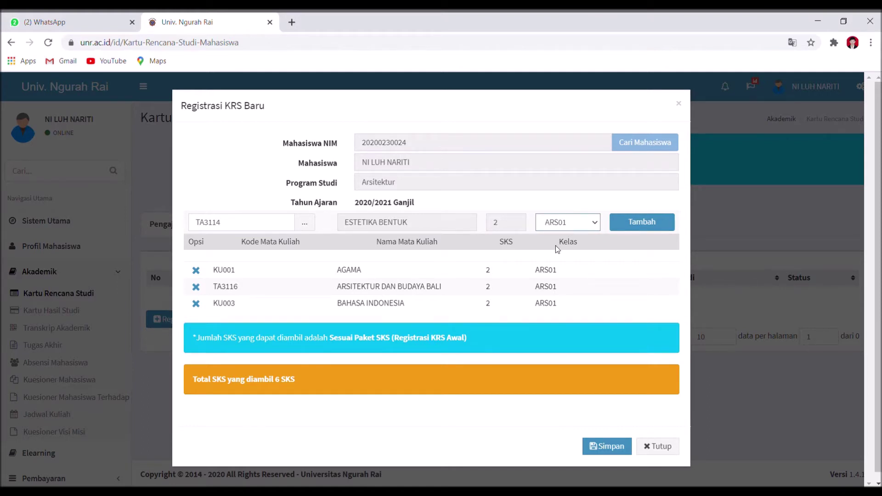
left_click(642, 222)
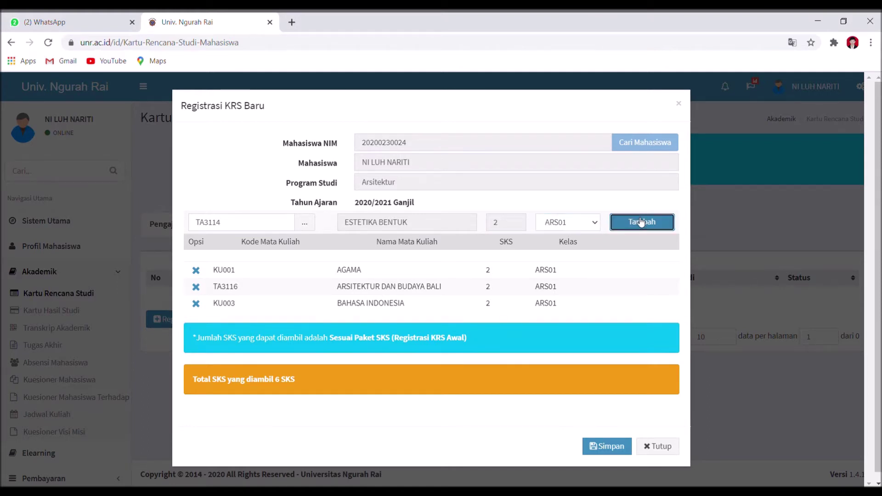
left_click(306, 226)
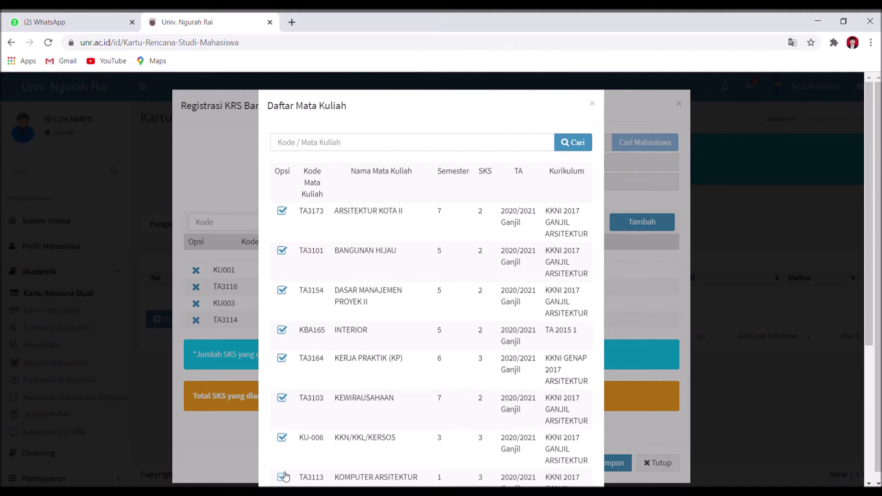
left_click(284, 477)
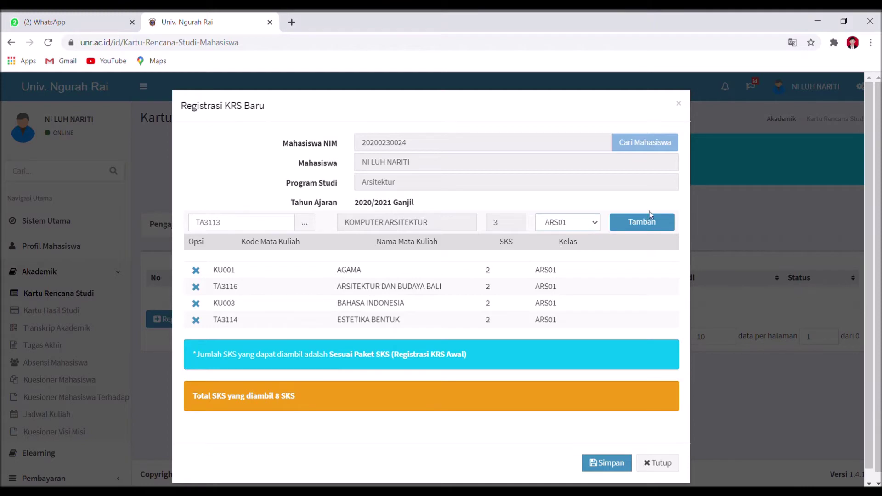
left_click(650, 223)
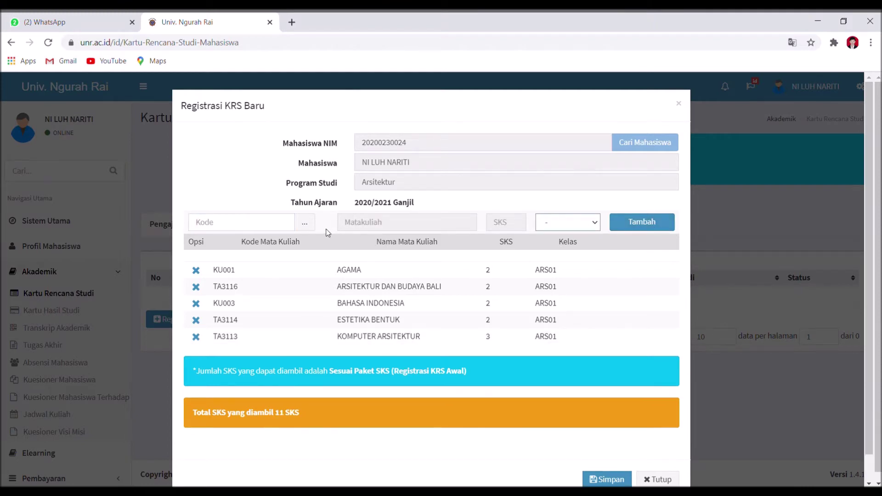
Add MEKANIKA TEKNIK (TA3112) in class ARS01, bringing the KRS to 13 SKS
left_click(306, 223)
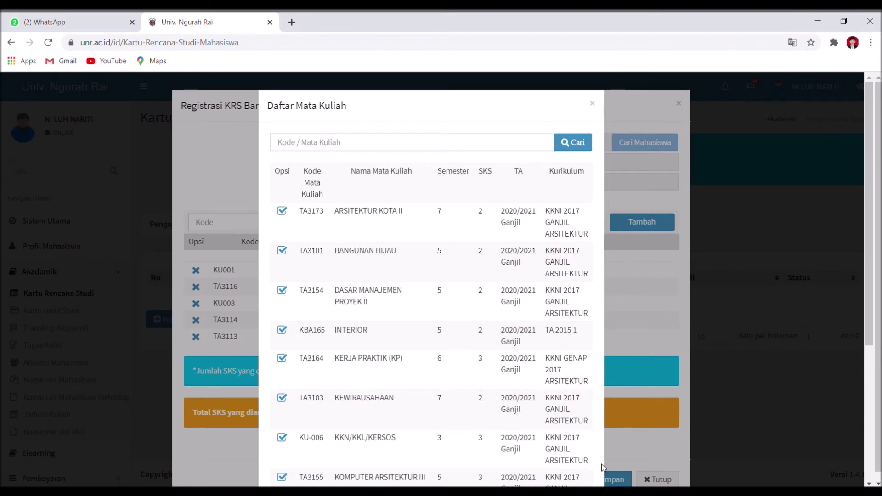
left_click(869, 471)
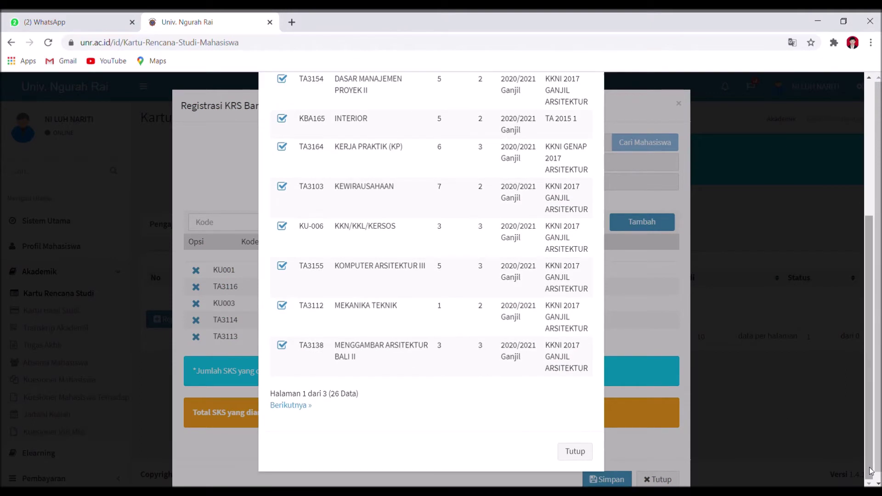
left_click(277, 306)
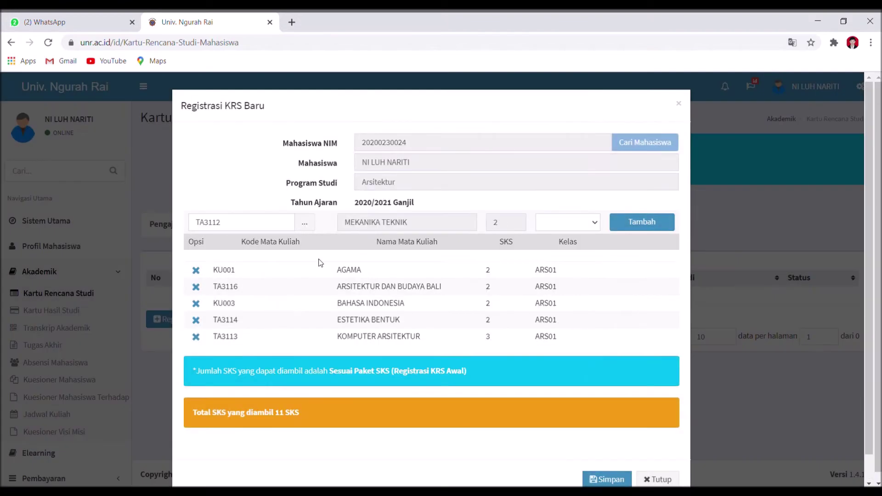
left_click(556, 222)
left_click(563, 249)
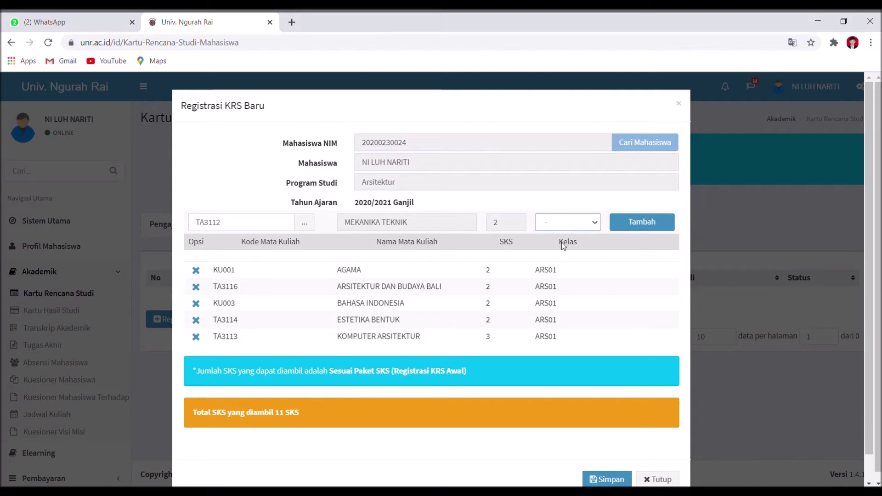
left_click(561, 247)
left_click(655, 226)
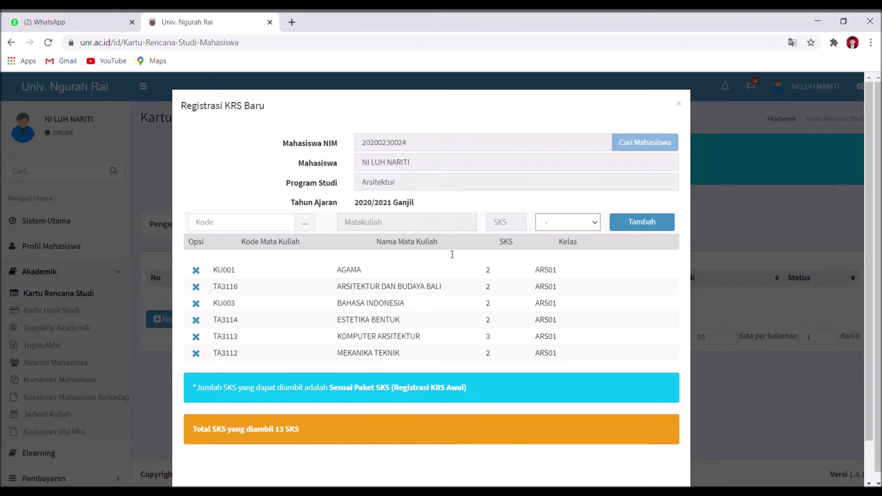
Add PANCASILA (KU_002) from the next course page in class ARS01
left_click(303, 227)
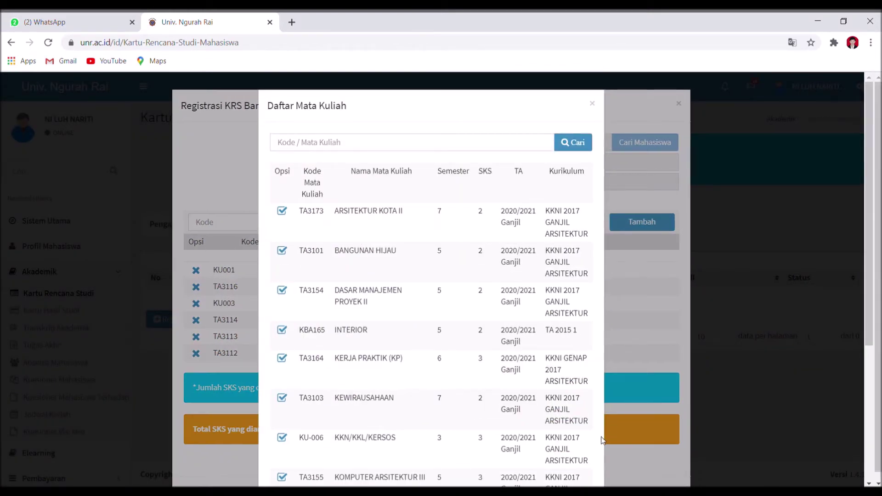
left_click(867, 443)
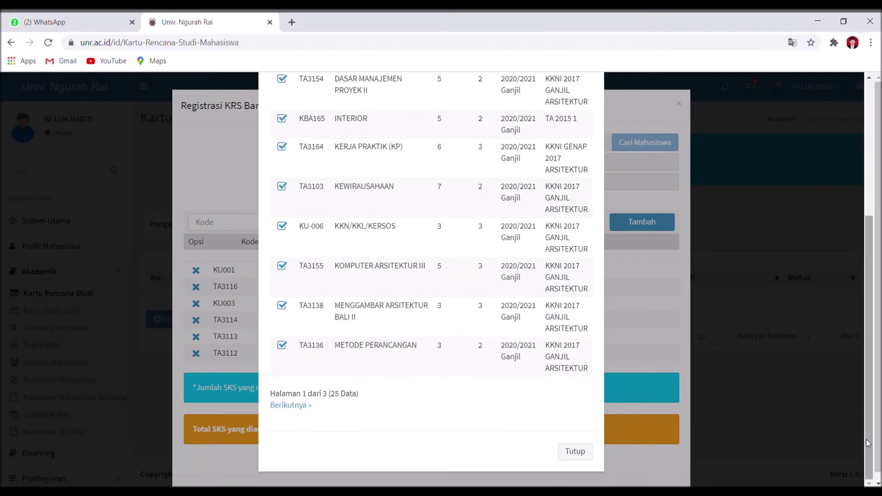
left_click(294, 406)
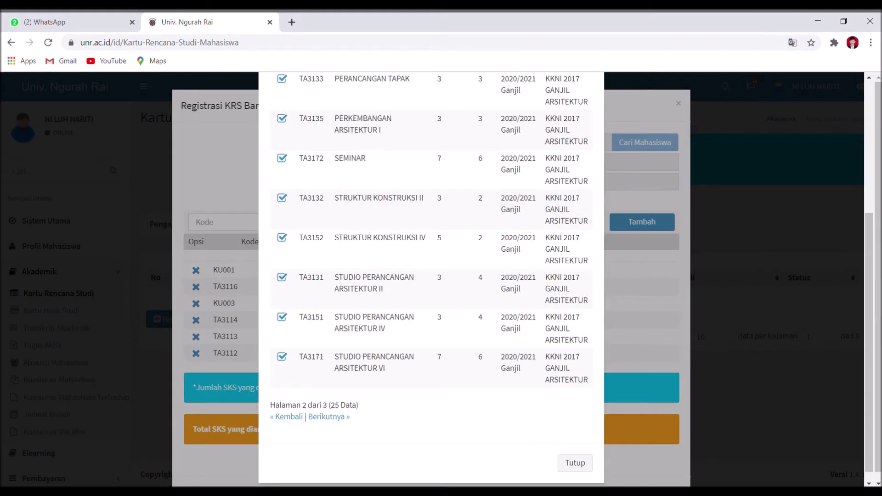
left_click(868, 101)
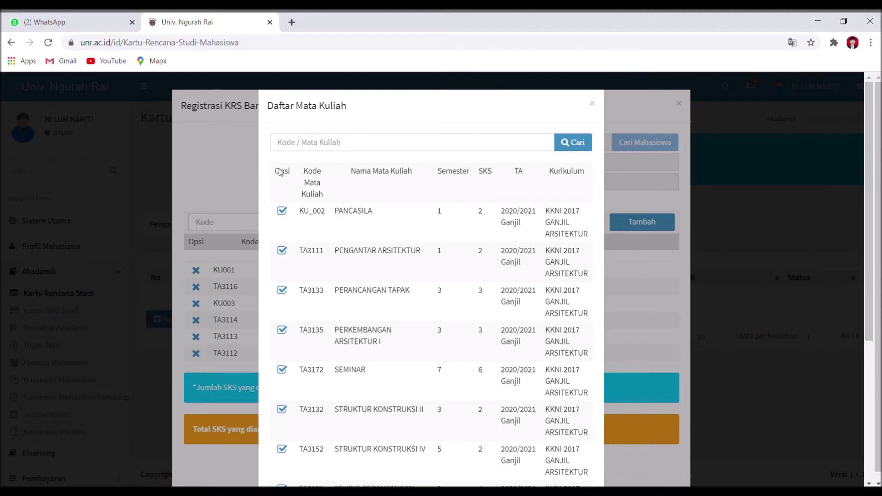
left_click(282, 211)
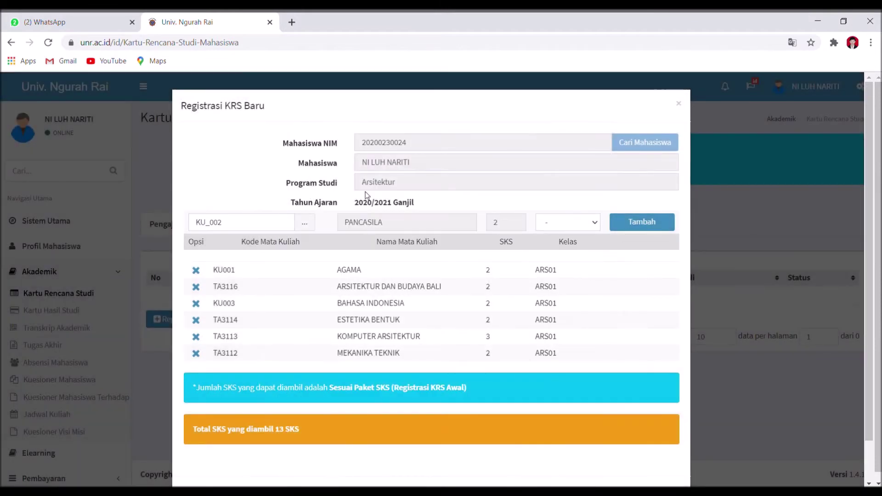
left_click(549, 246)
left_click(652, 227)
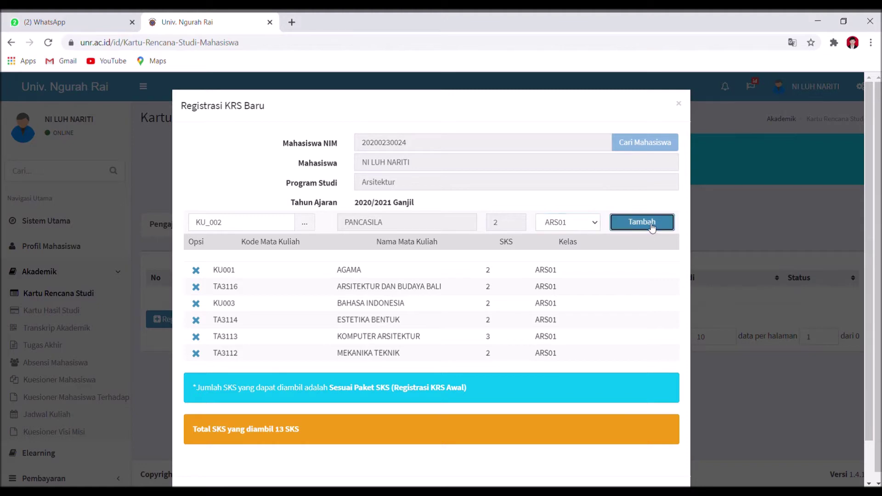
Add TEKNIK KOMUNIKASI ARSITEKTUR (TA3115) from course page 2 in class ARS01, reaching 18 SKS
left_click(304, 222)
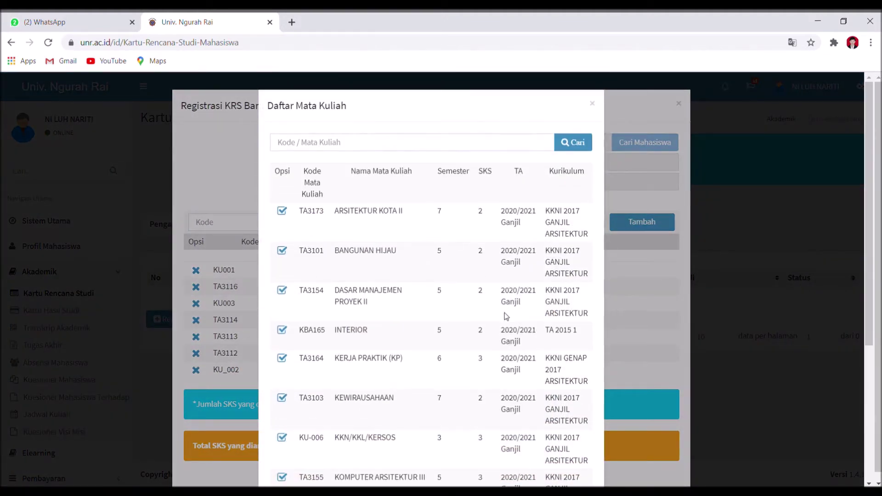
scroll(865, 416, "down", 5)
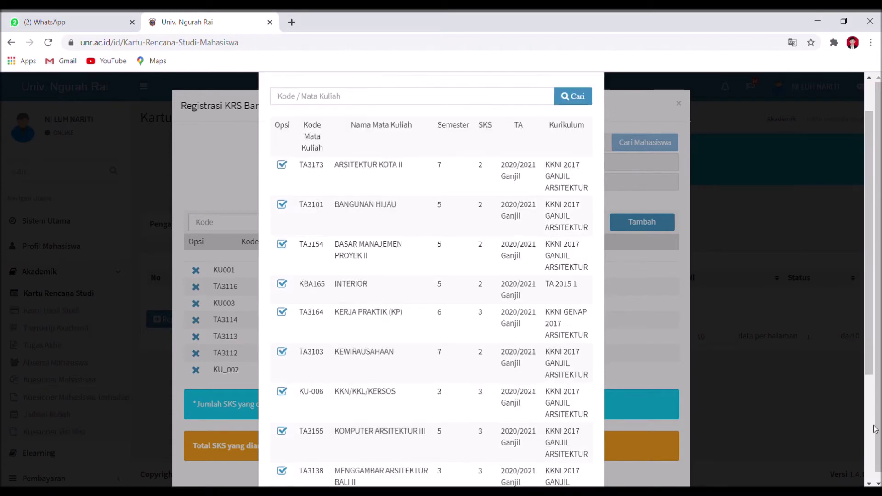
left_click(299, 406)
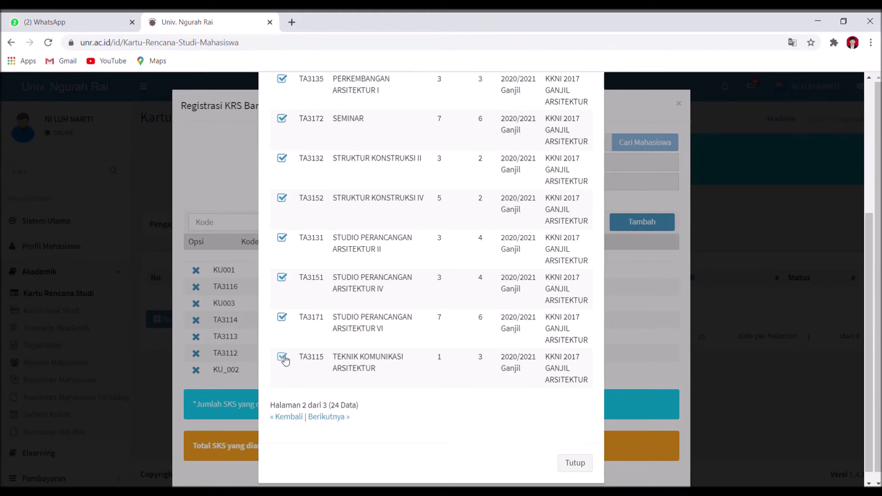
left_click(285, 358)
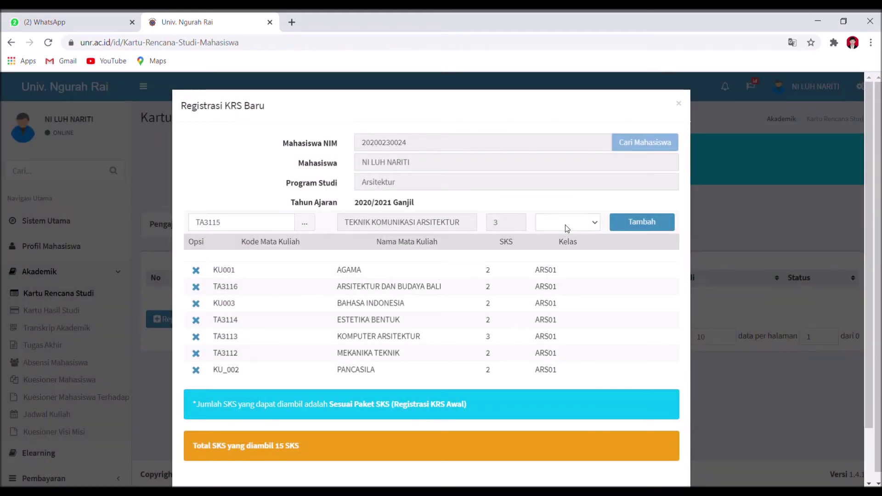
left_click(565, 225)
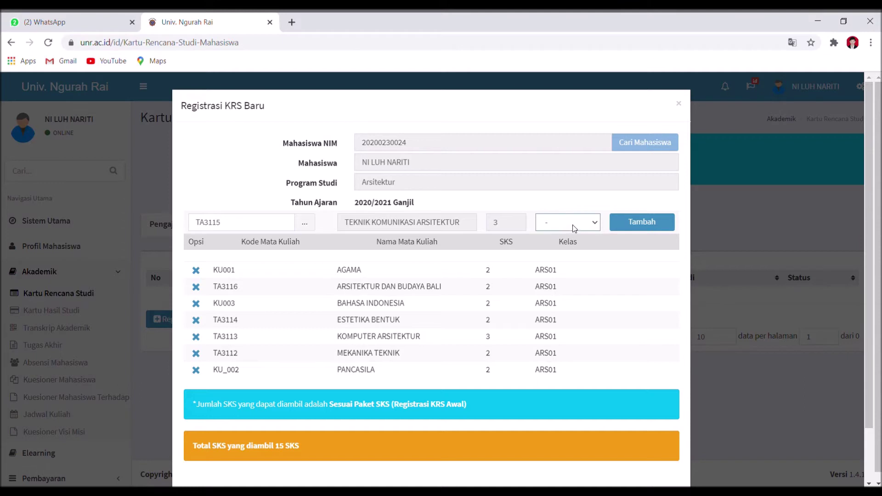
left_click(564, 247)
left_click(643, 223)
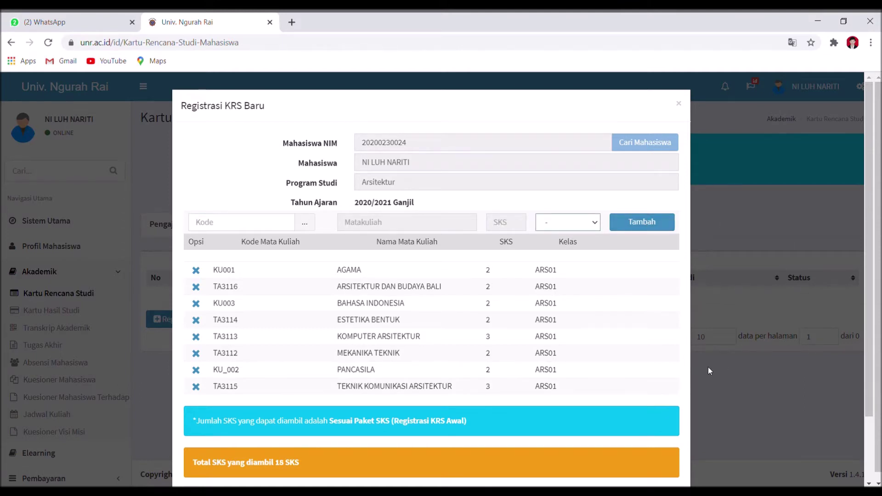
Find PENGANTAR ARSITEKTUR (TA3111) in the course pages and add it in class ARS01, reaching 20 SKS
scroll(865, 435, "down", 2)
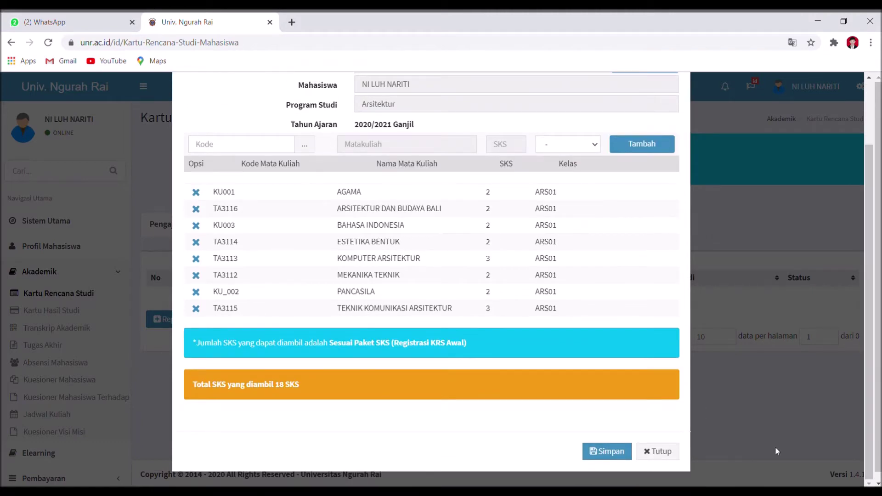
left_click(304, 144)
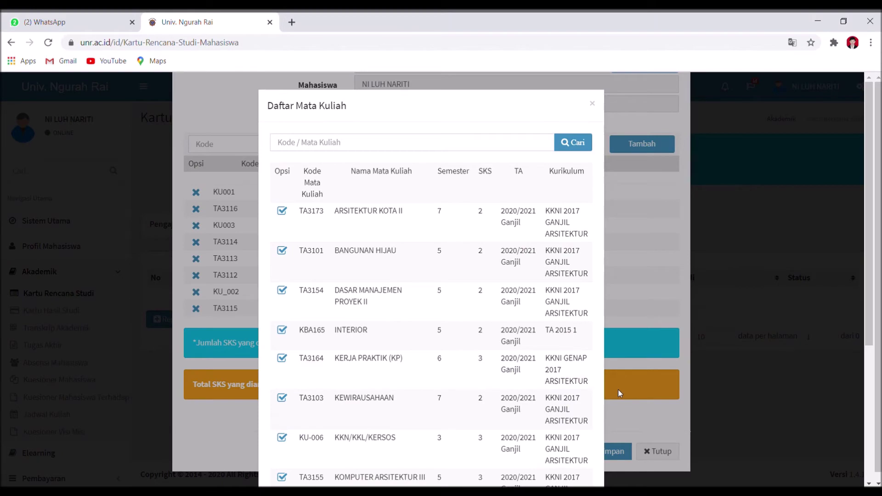
scroll(870, 436, "down", 5)
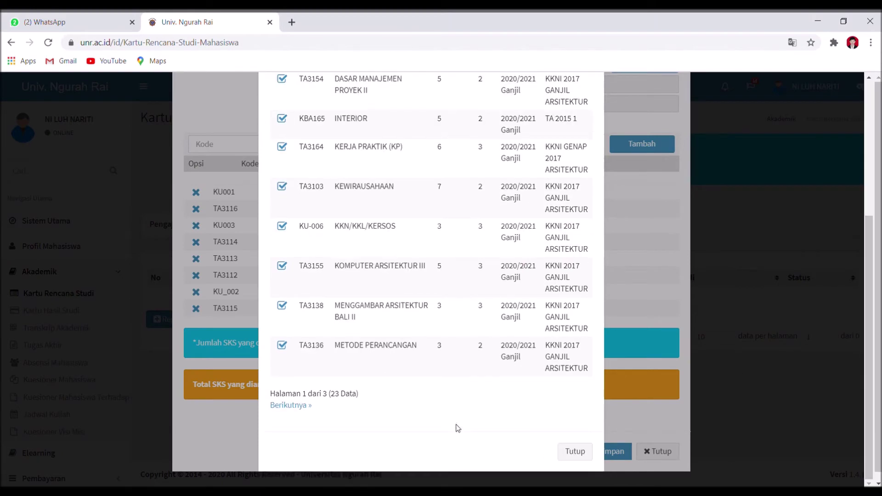
left_click(282, 405)
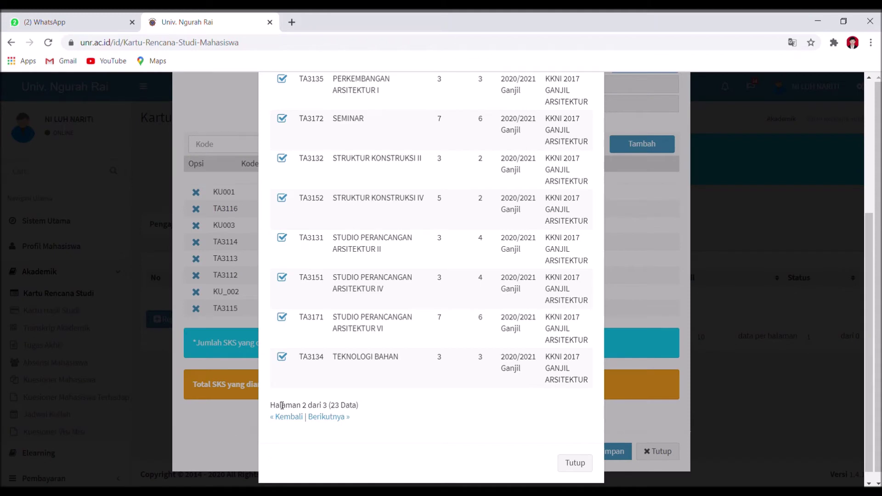
left_click(333, 418)
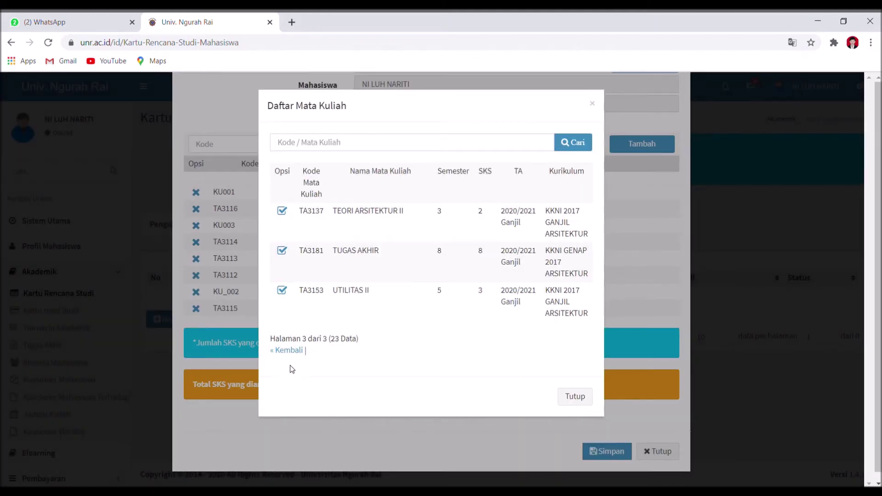
left_click(292, 352)
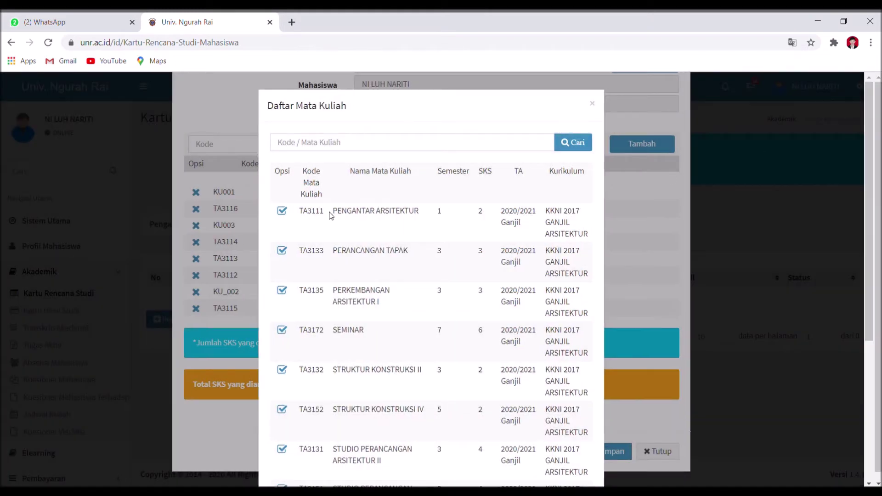
left_click(283, 211)
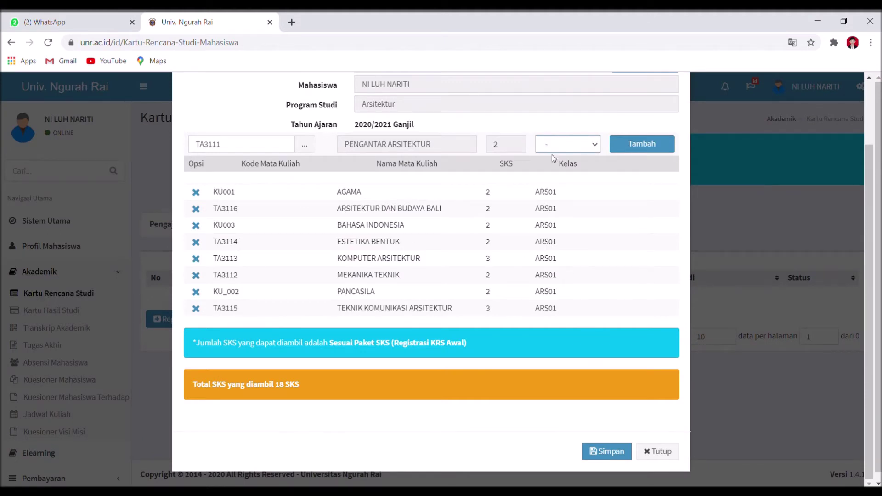
left_click(642, 148)
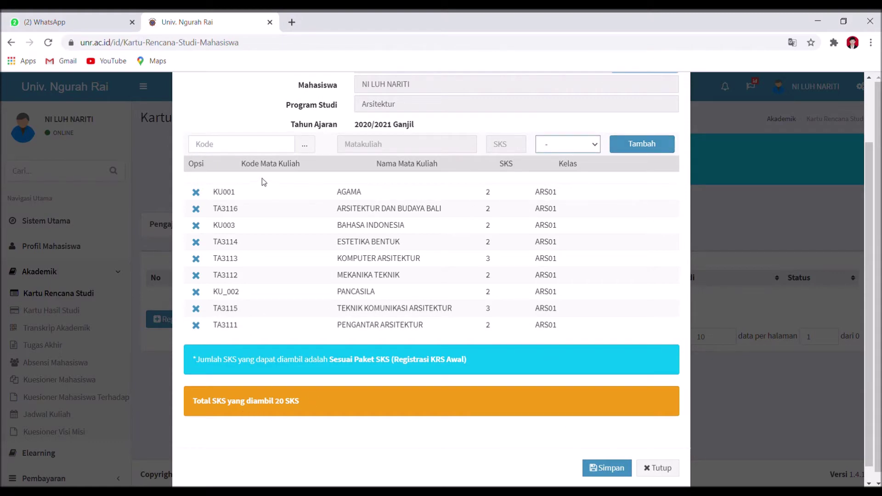
left_click(311, 146)
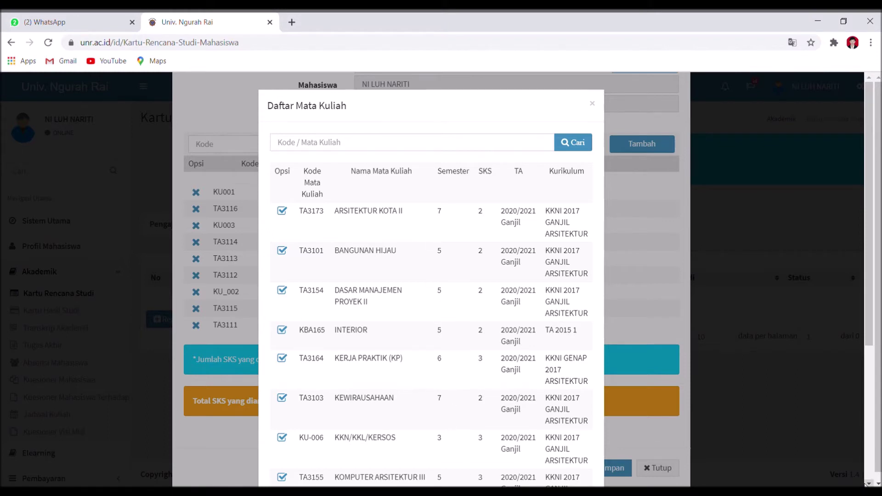
scroll(868, 483, "down", 4)
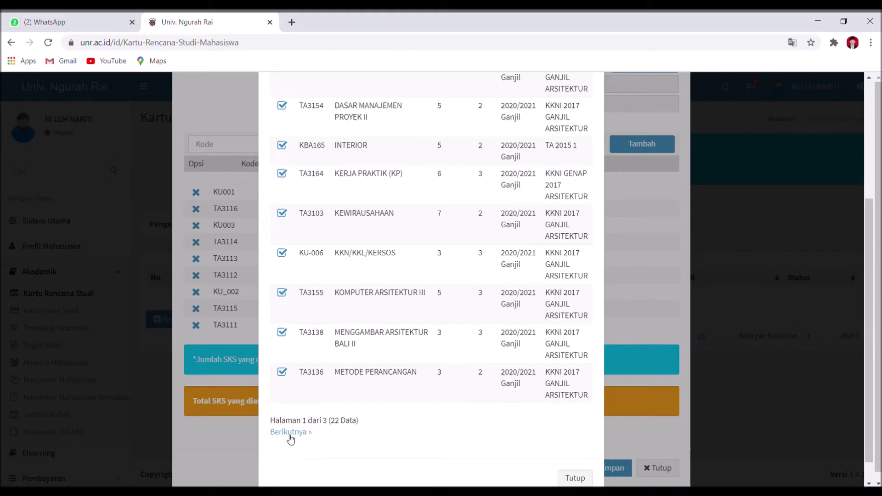
left_click(291, 433)
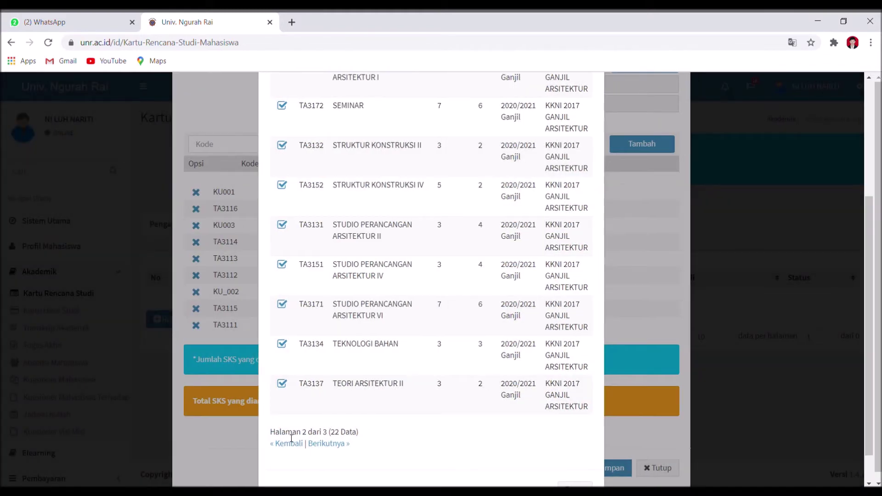
left_click(869, 81)
left_click(869, 80)
left_click(870, 81)
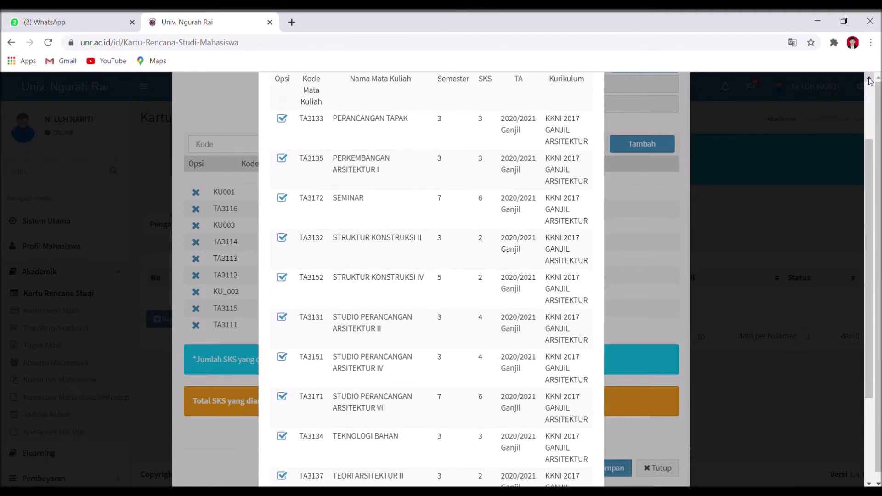
left_click(868, 484)
left_click(868, 484)
left_click(868, 484)
left_click(869, 484)
left_click(868, 484)
left_click(868, 484)
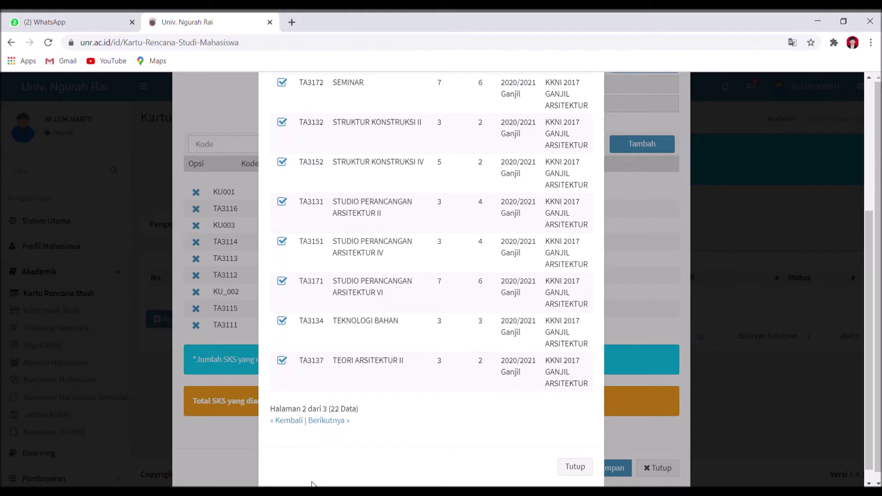
left_click(340, 419)
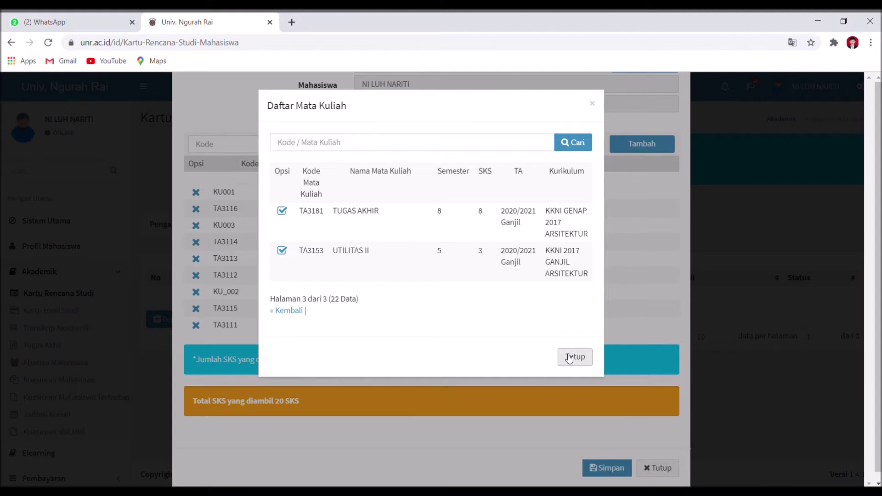
left_click(569, 357)
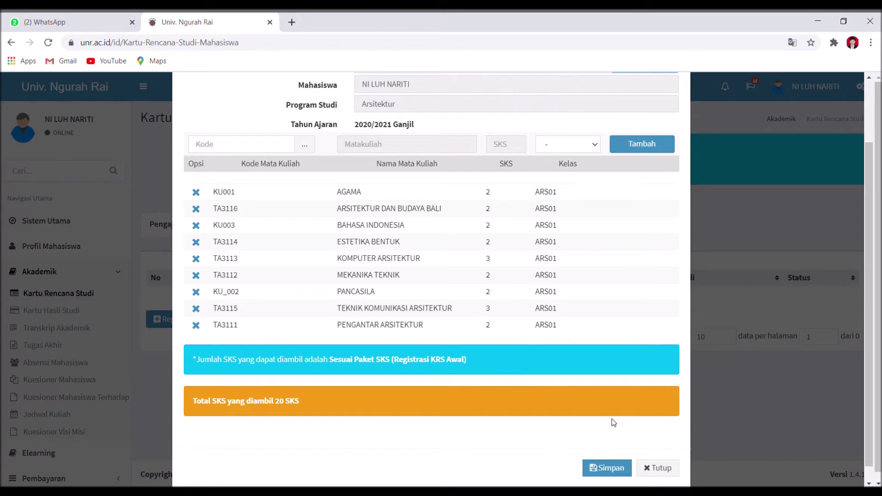
Save the nine-course, 20 SKS KRS registration with Simpan
left_click(603, 472)
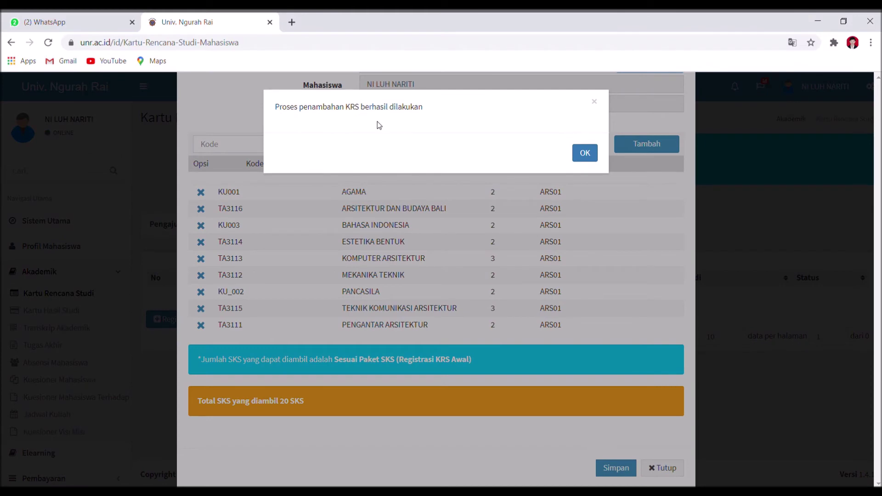
Dismiss the save message and send the 2020/2021 Ganjil draft KRS to the academic advisor for validation
left_click(586, 155)
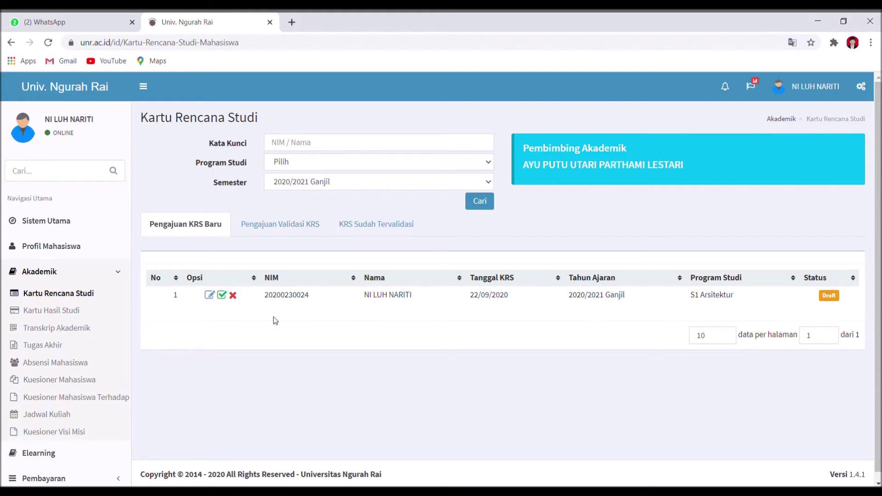
left_click(222, 295)
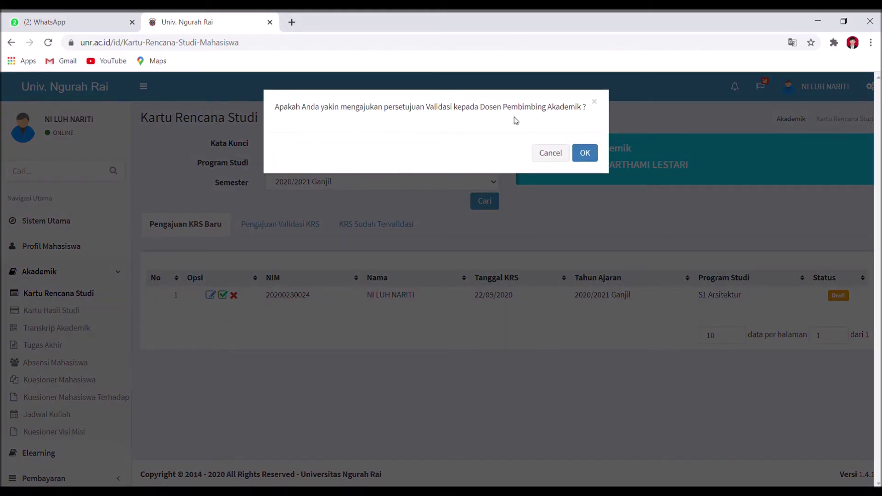
left_click(595, 158)
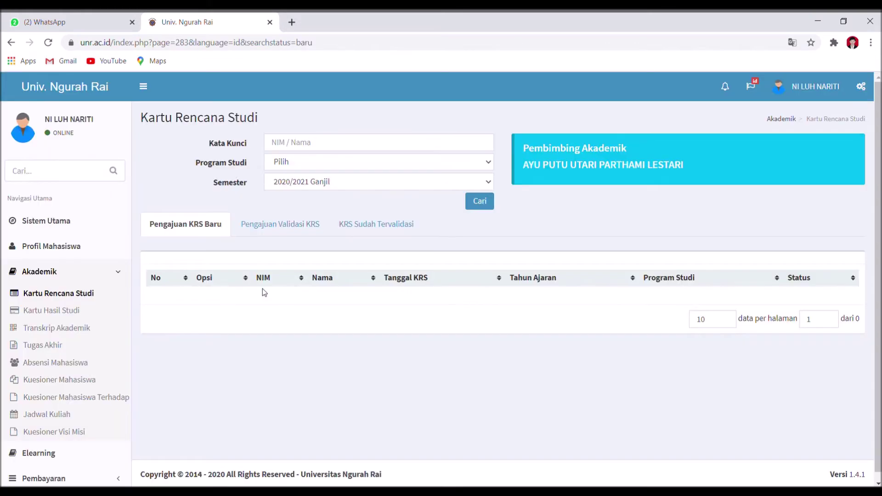
Open the Pengajuan Validasi KRS tab and confirm the 2020/2021 Ganjil KRS shows Disetujui PA
left_click(301, 229)
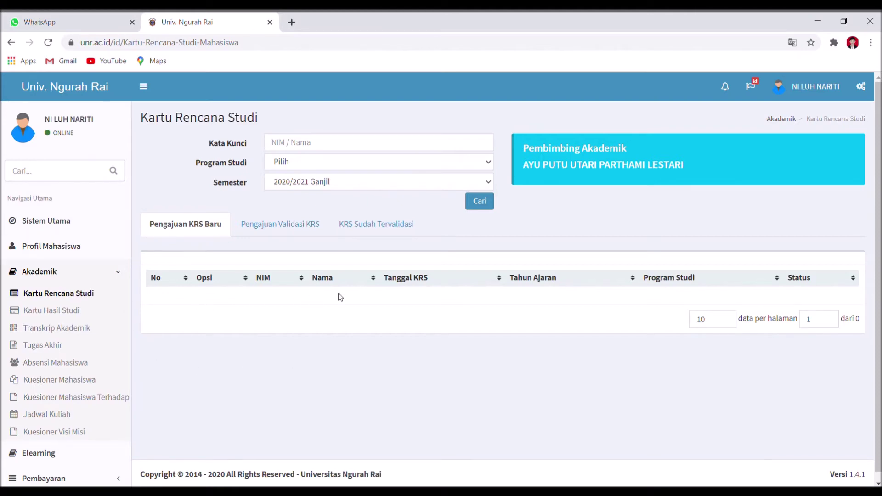
left_click(258, 227)
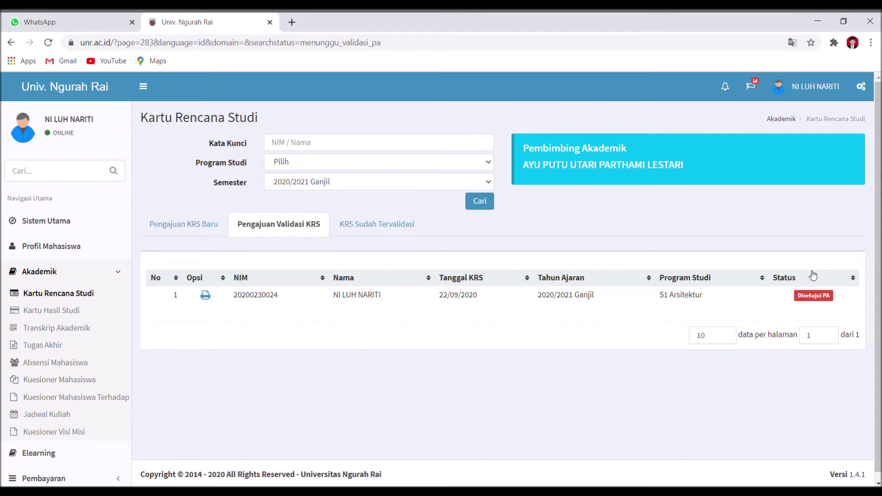
Compare the pending and validated KRS tabs, ending on 'KRS Sudah Tervalidasi' with 2020/2021 Ganjil Disetujui Fakultas
left_click(371, 222)
left_click(294, 228)
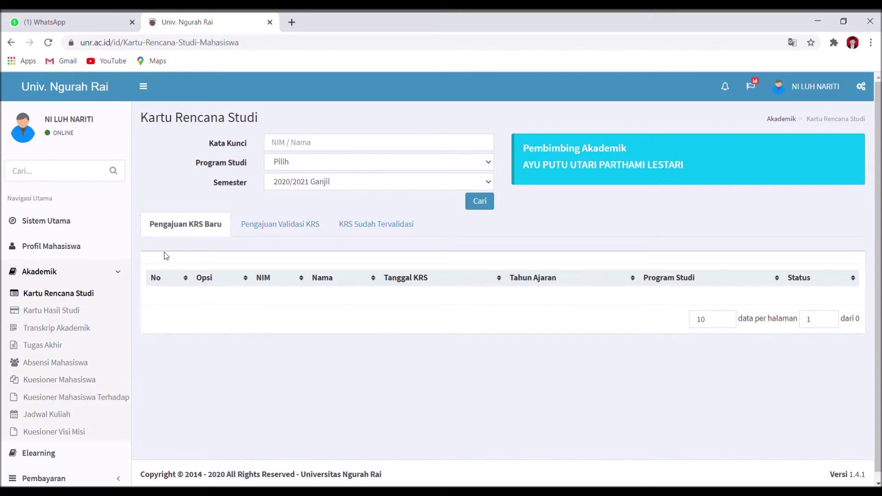
left_click(254, 231)
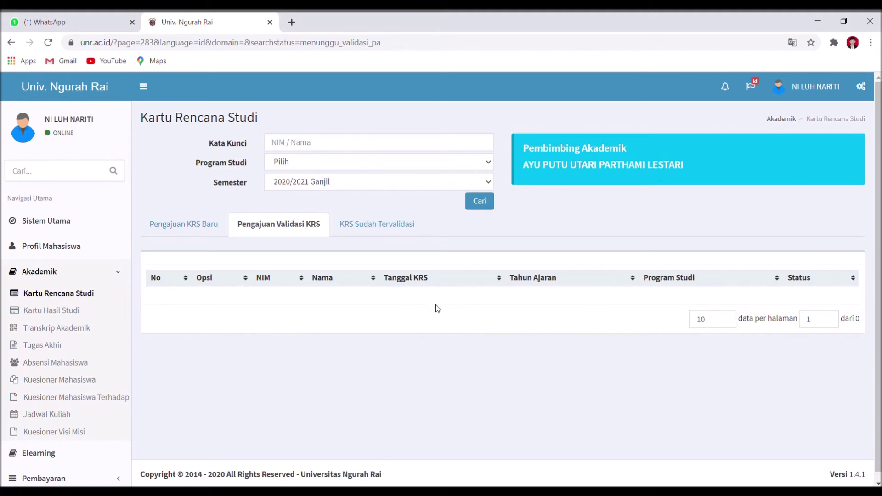
left_click(357, 229)
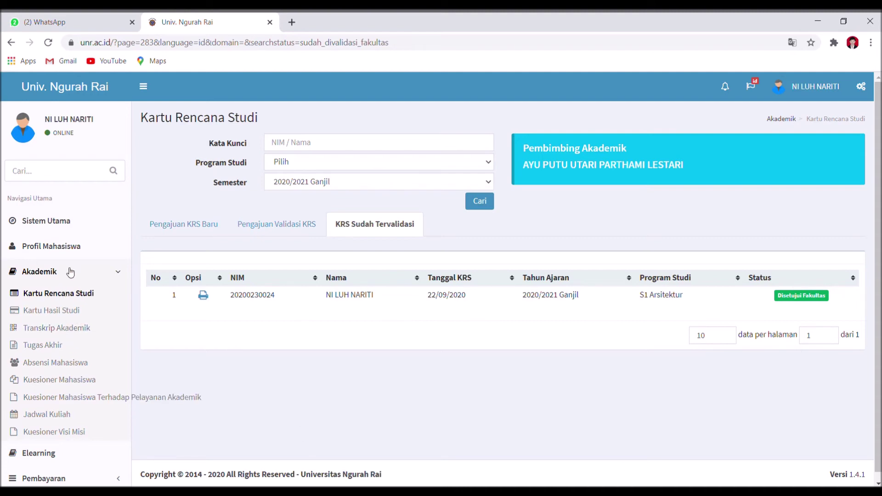
Go to 'Profil Mahasiswa' from the sidebar to view the student's personal and study details
left_click(79, 245)
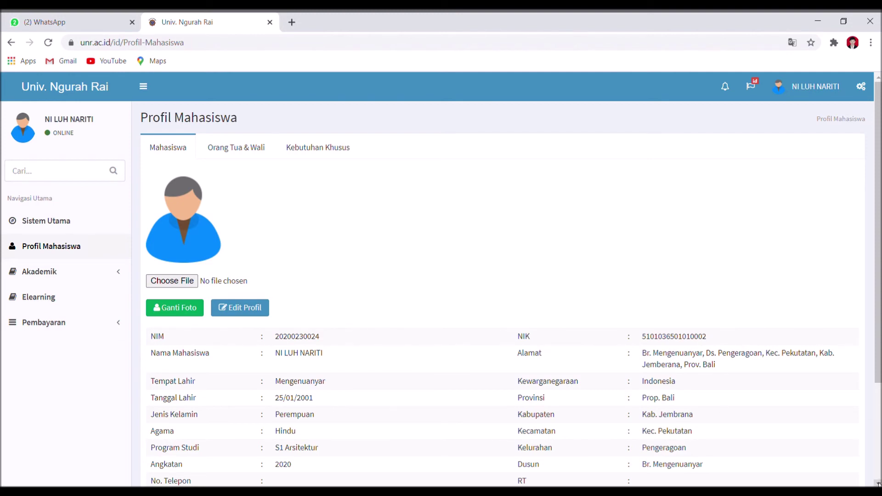
Look through the profile details and expand the Akademik section in the sidebar
scroll(713, 349, "down", 2)
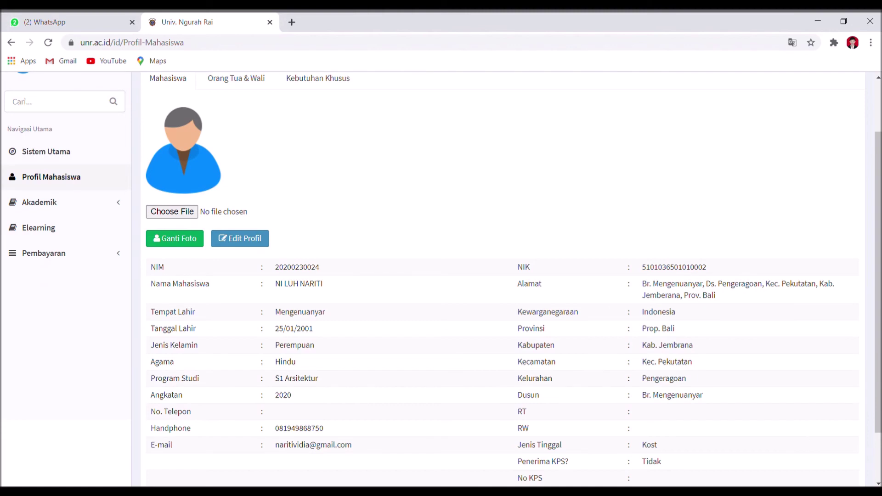
scroll(564, 211, "down", 2)
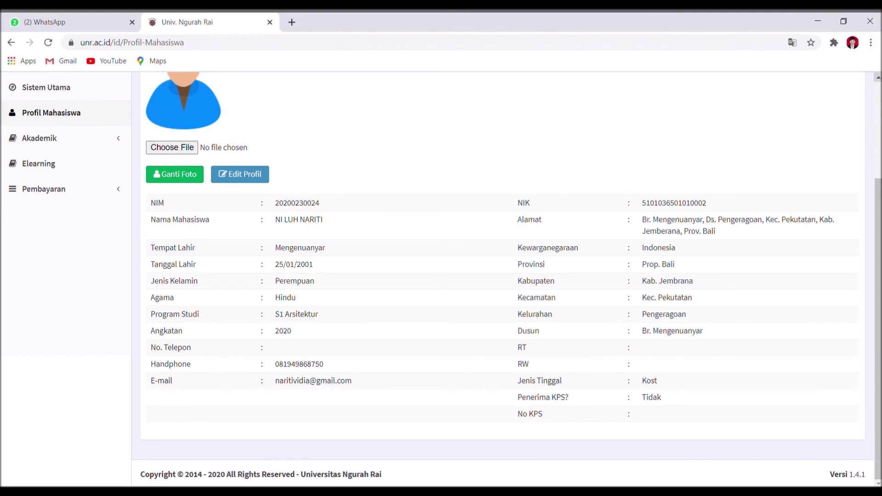
scroll(505, 276, "up", 1)
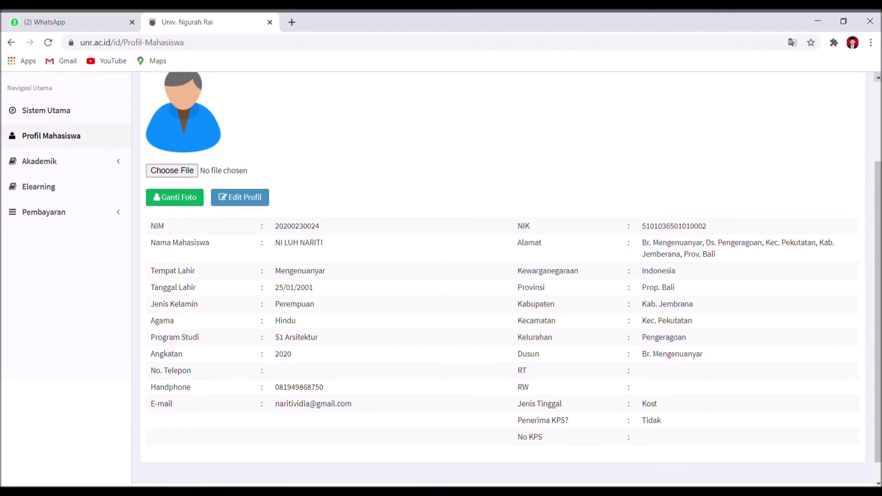
scroll(682, 161, "up", 1)
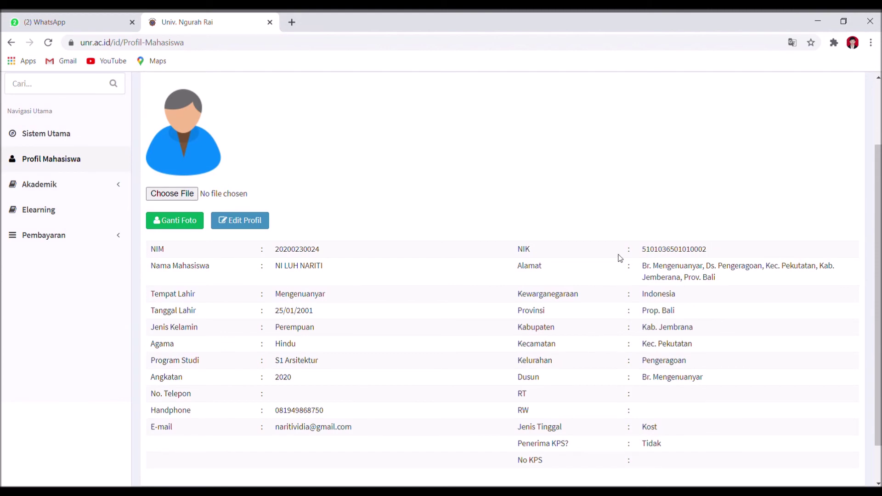
left_click(108, 192)
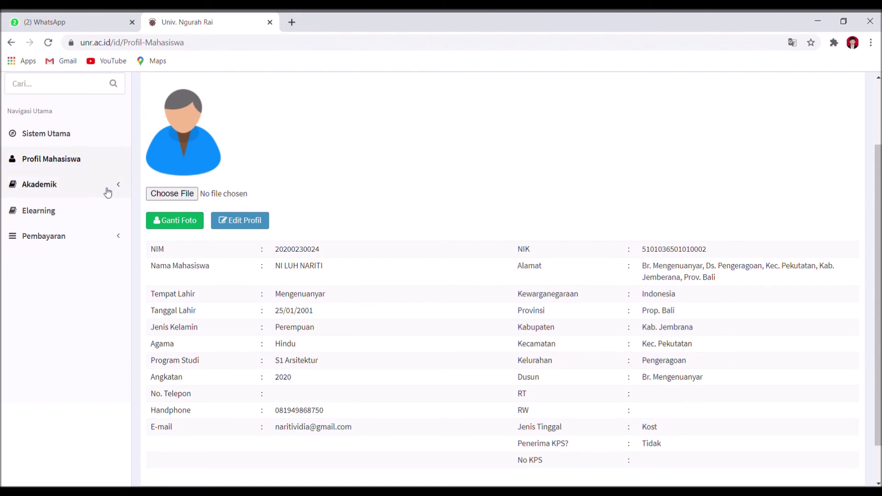
View the Edit Profil form and close it with Tutup without saving changes
left_click(230, 225)
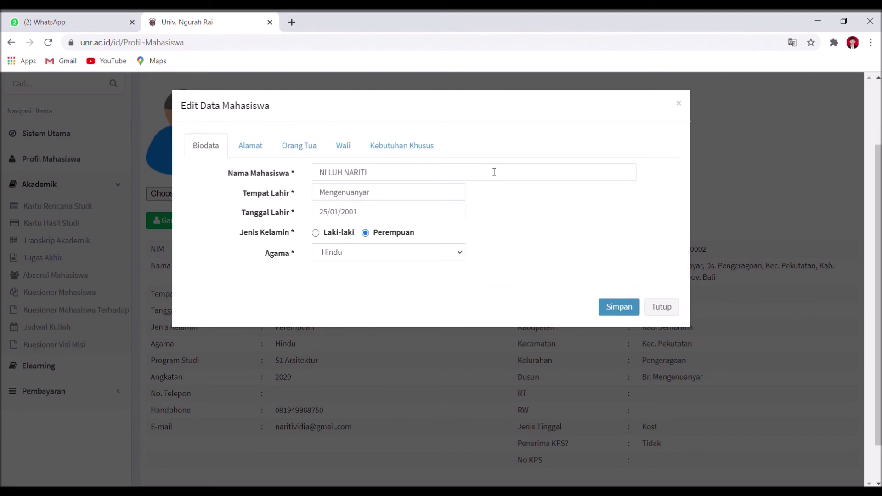
left_click(675, 307)
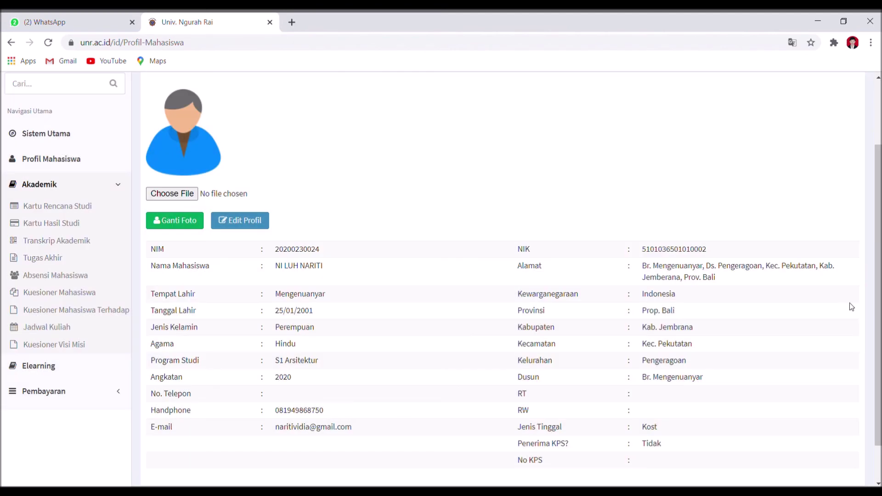
left_click(879, 453)
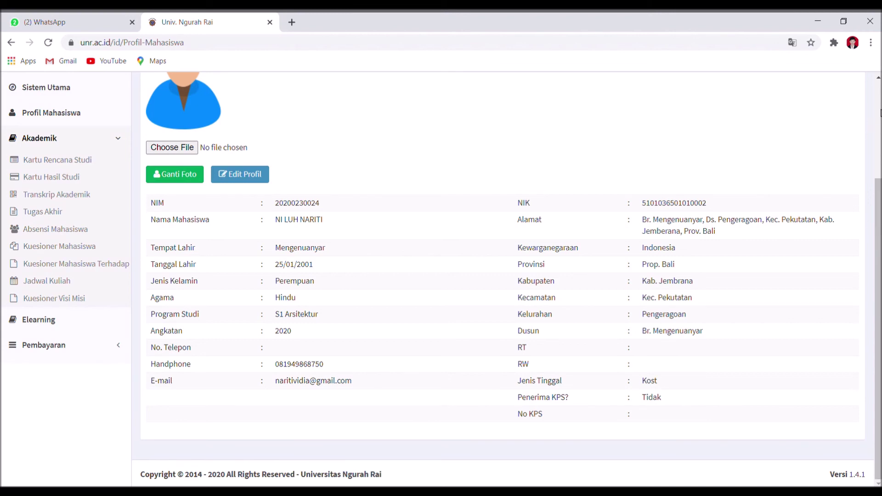
scroll(445, 277, "up", 1)
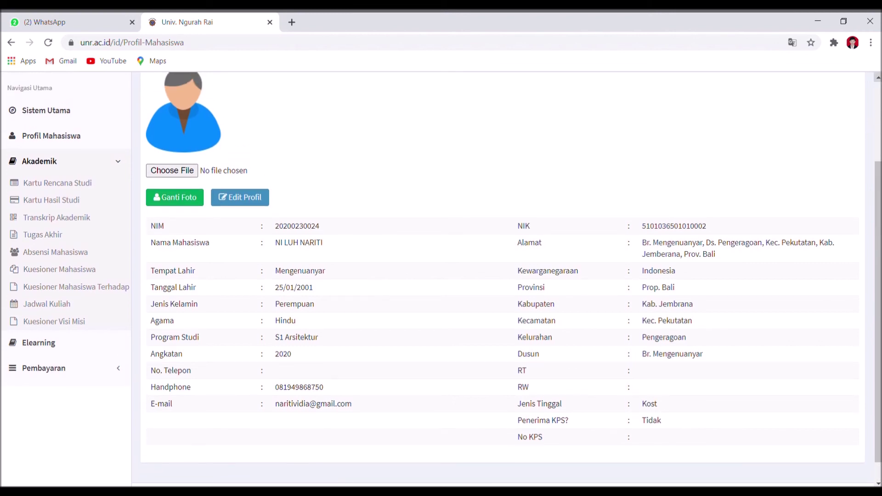
scroll(444, 278, "up", 2)
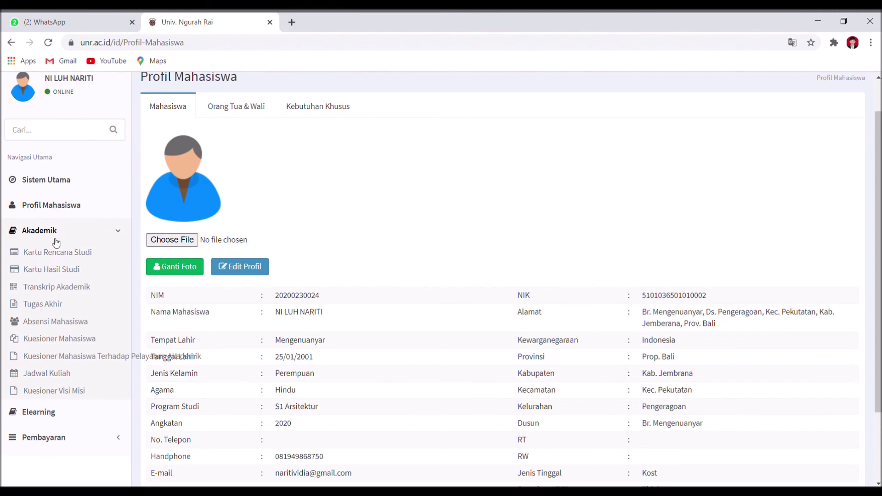
Visit Kartu Rencana Studi, Kartu Hasil Studi, Transkrip Akademik and Tugas Akhir, finishing on Elearning
left_click(71, 259)
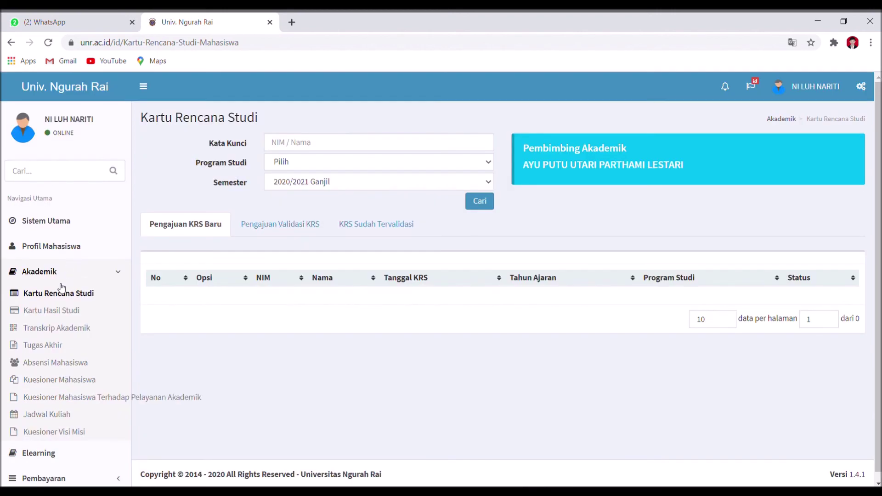
left_click(48, 315)
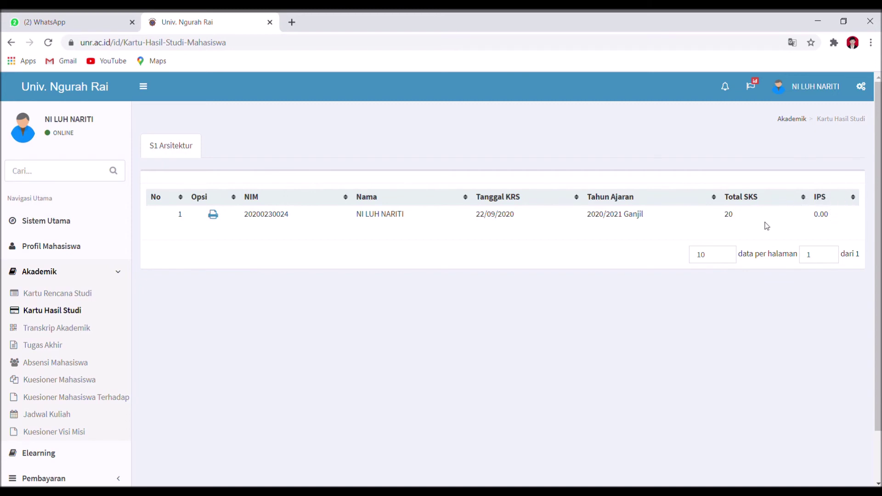
left_click(213, 221)
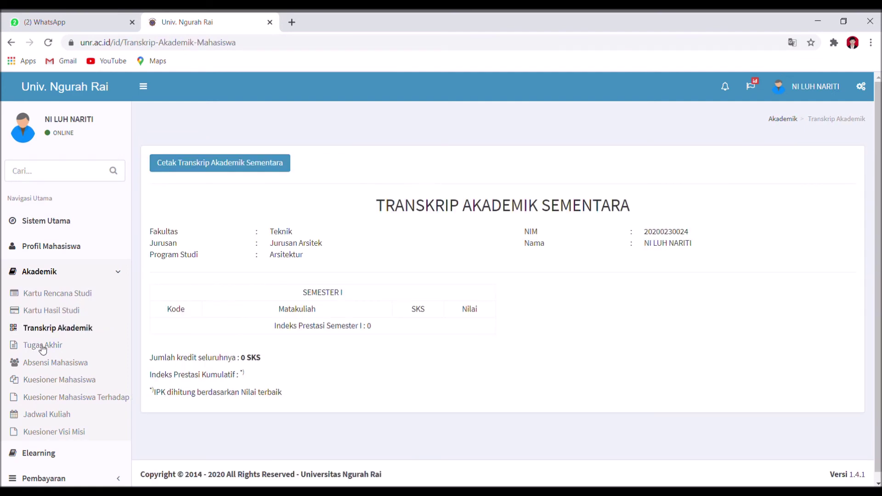
left_click(42, 348)
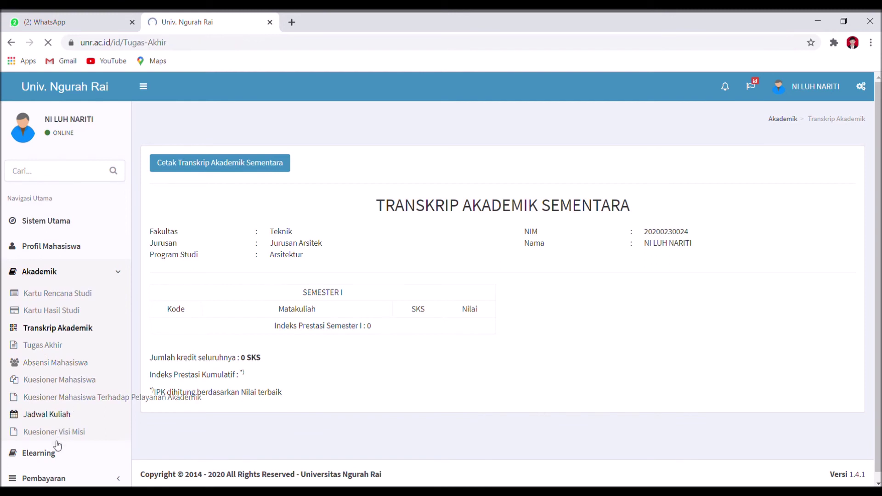
left_click(47, 460)
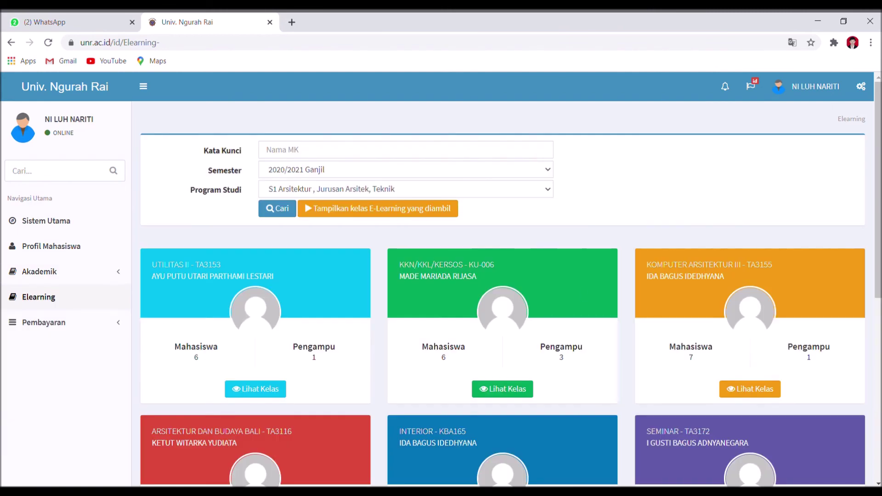
Filter Elearning with 'Tampilkan kelas E-Learning yang diambil' to list the ARS01 classes like AGAMA
scroll(876, 227, "down", 8)
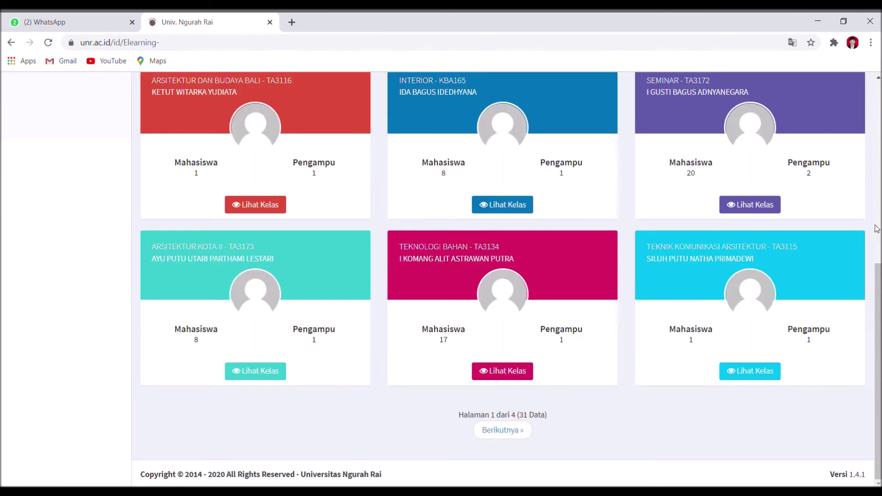
scroll(876, 227, "up", 8)
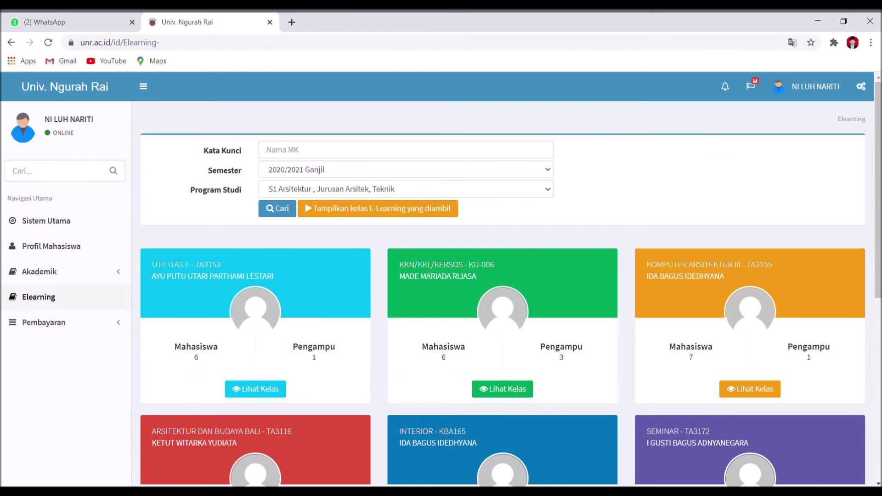
scroll(877, 482, "down", 8)
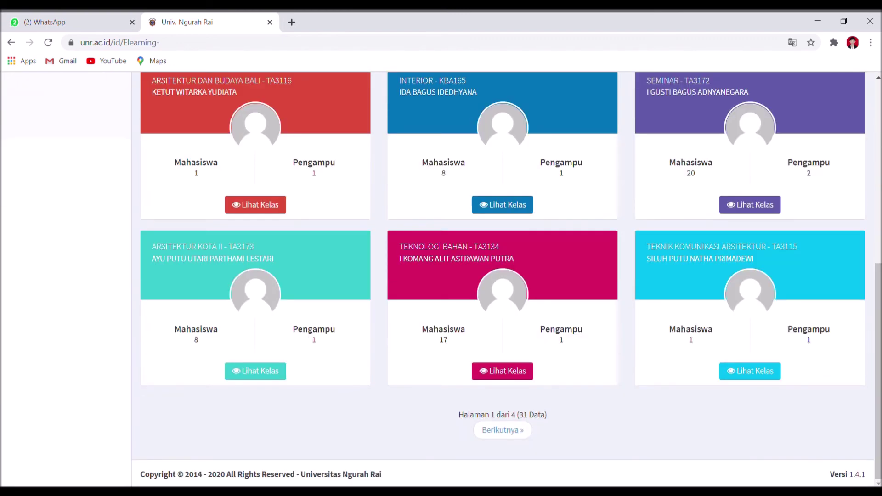
left_click(878, 79)
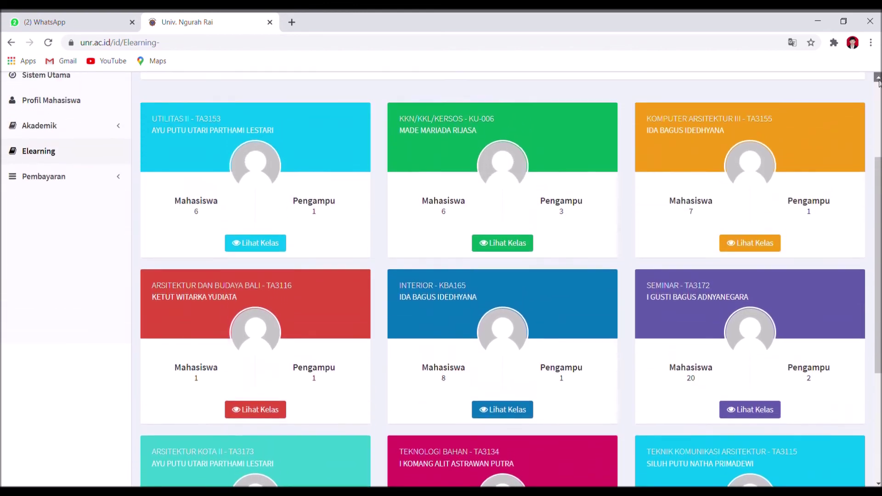
left_click(878, 79)
left_click(878, 79)
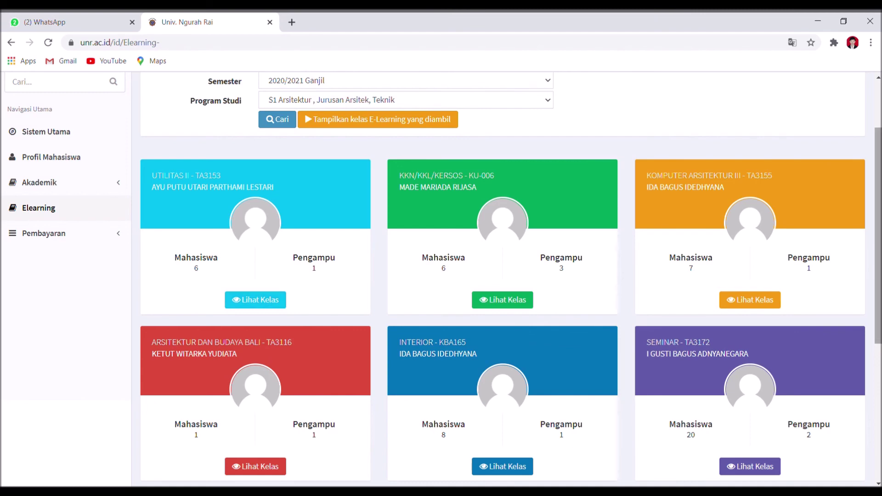
left_click(879, 360)
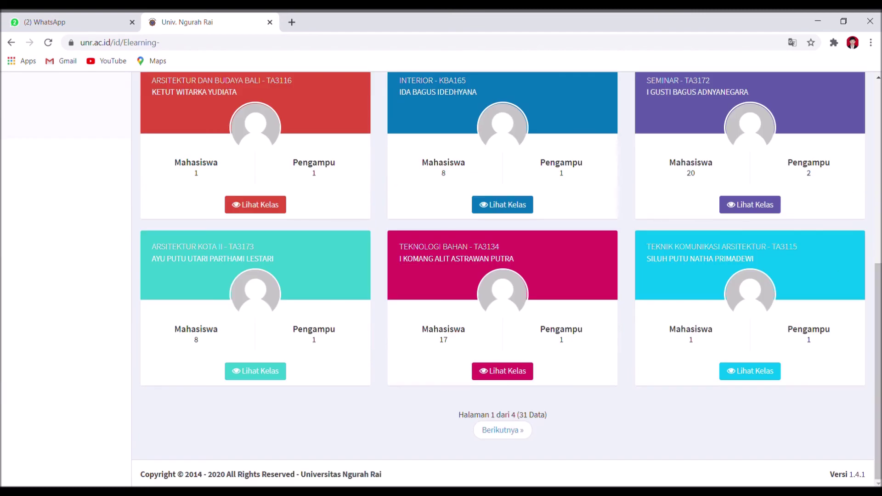
left_click(878, 197)
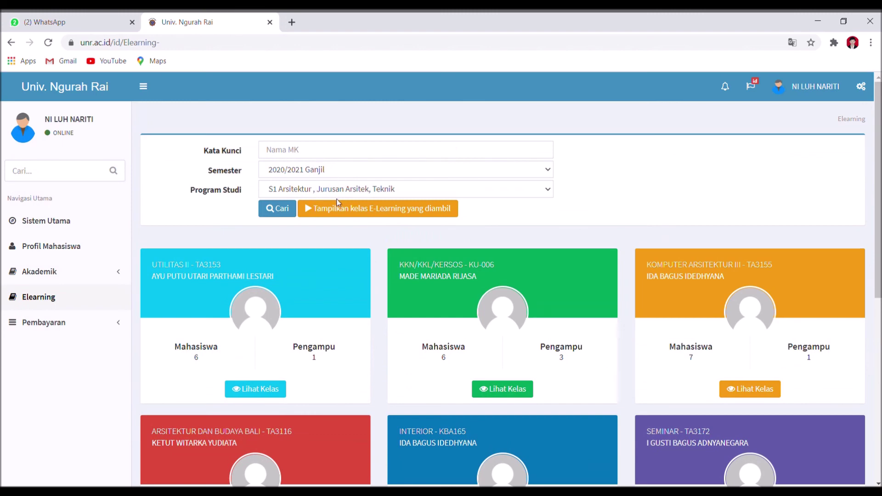
left_click(345, 211)
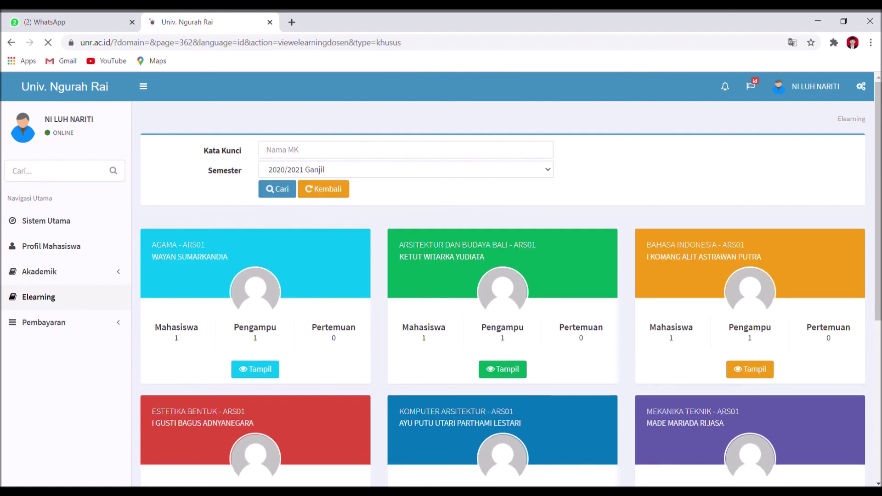
Show the Detail Matakuliah page for AGAMA (KU001, ARS01) via its Tampil button
scroll(832, 330, "down", 6)
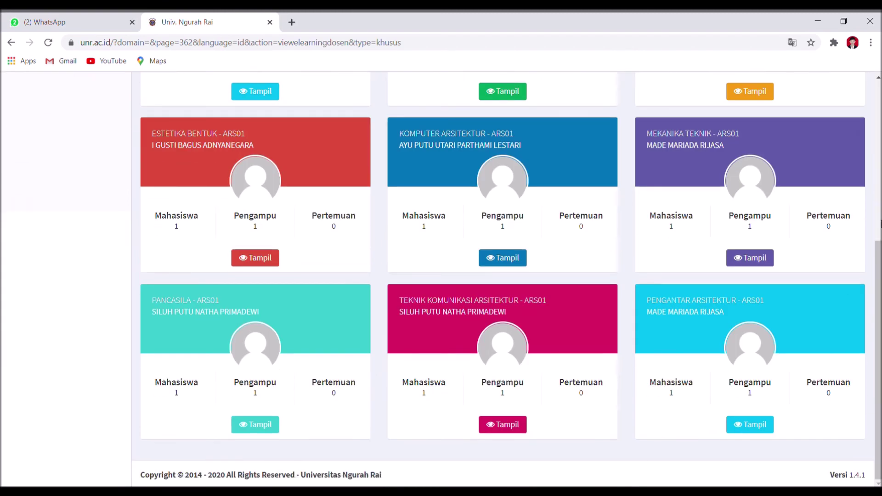
scroll(813, 316, "up", 6)
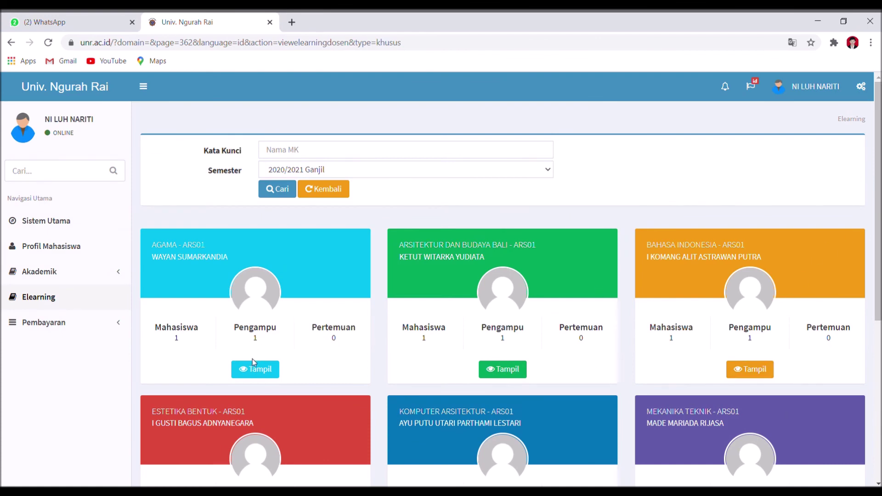
left_click(254, 371)
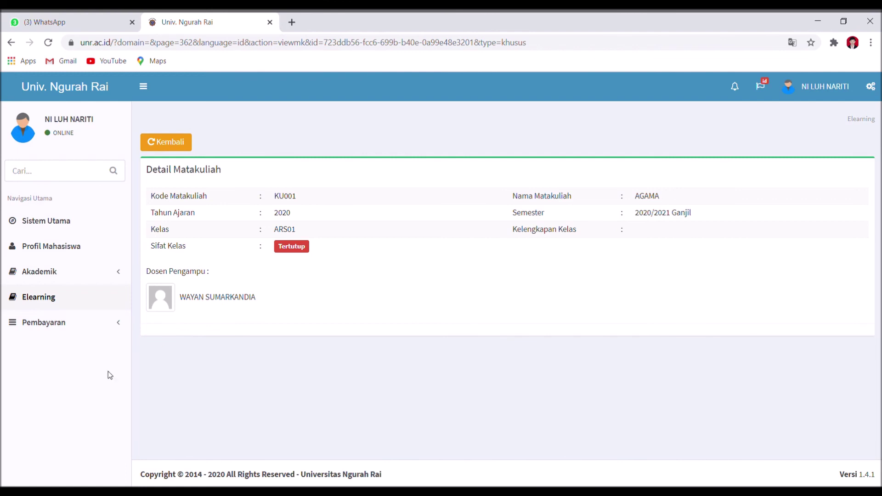
Go to Pembayaran > Pembayaran SPP to see the Rp. 3.000.000,00 2020/2021 Ganjil payment
left_click(44, 322)
left_click(53, 361)
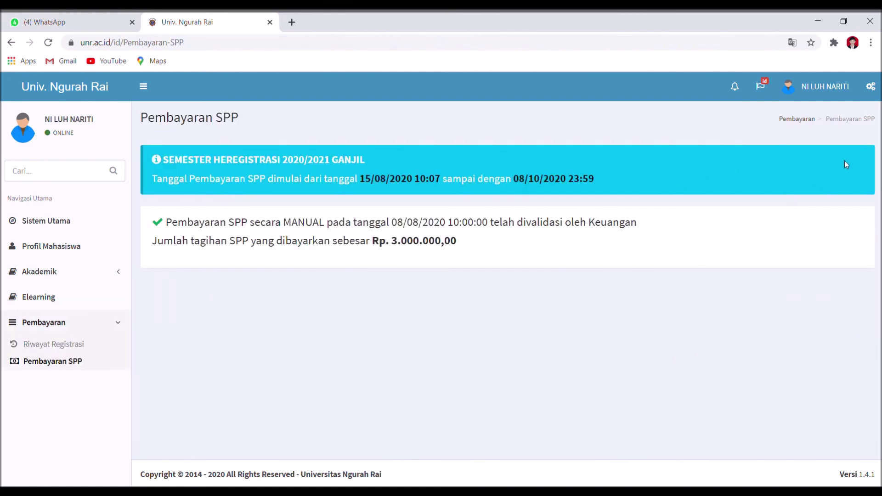